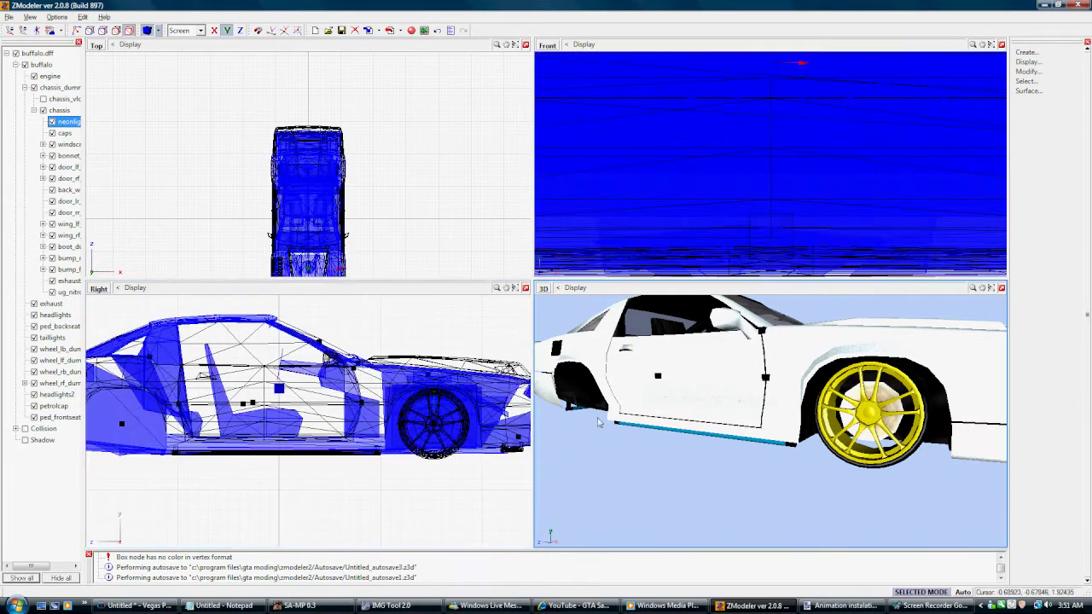
- Hide the buffalo.dff model and draw a box about 0.037 × 0.037 × 0.028 centred on the origin in the Top view
click(15, 54)
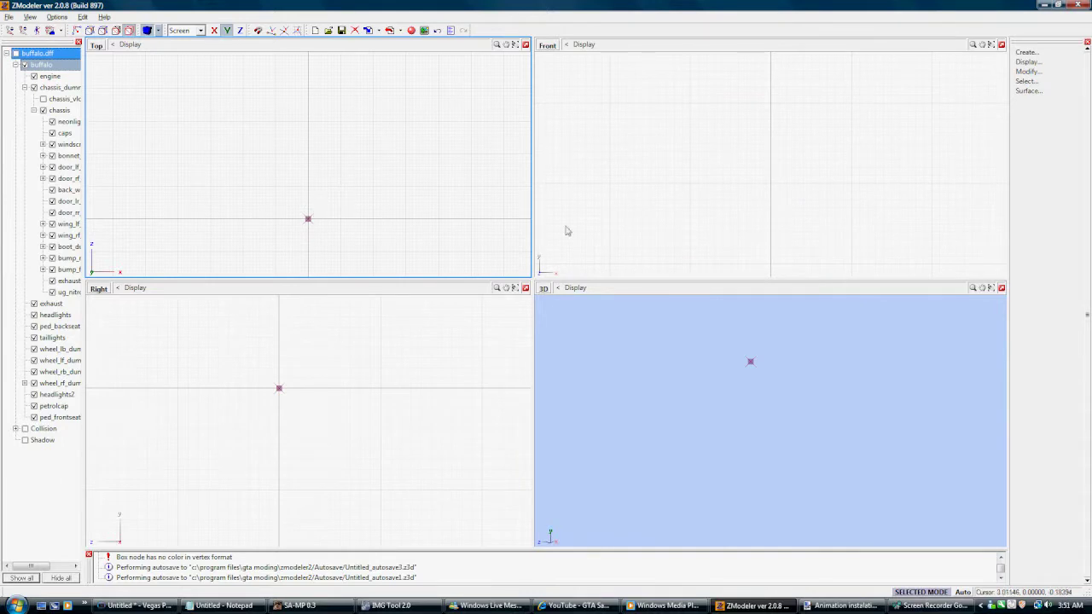
scroll(278, 230, up, 3)
scroll(280, 229, up, 8)
scroll(364, 185, up, 5)
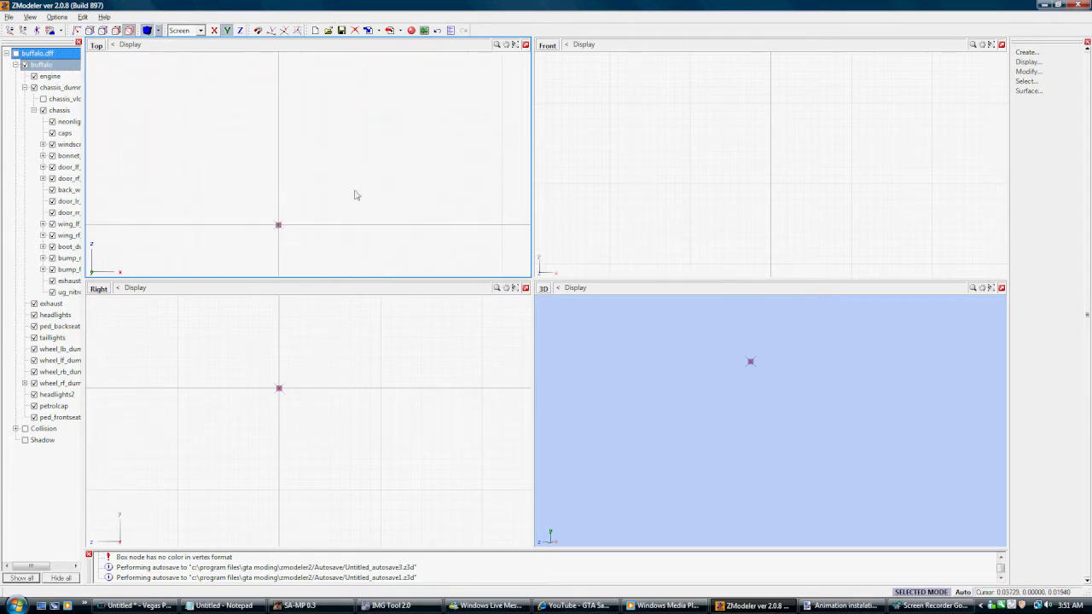
mouse_move(267, 223)
mouse_down()
mouse_move(332, 273)
mouse_move(322, 269)
mouse_up()
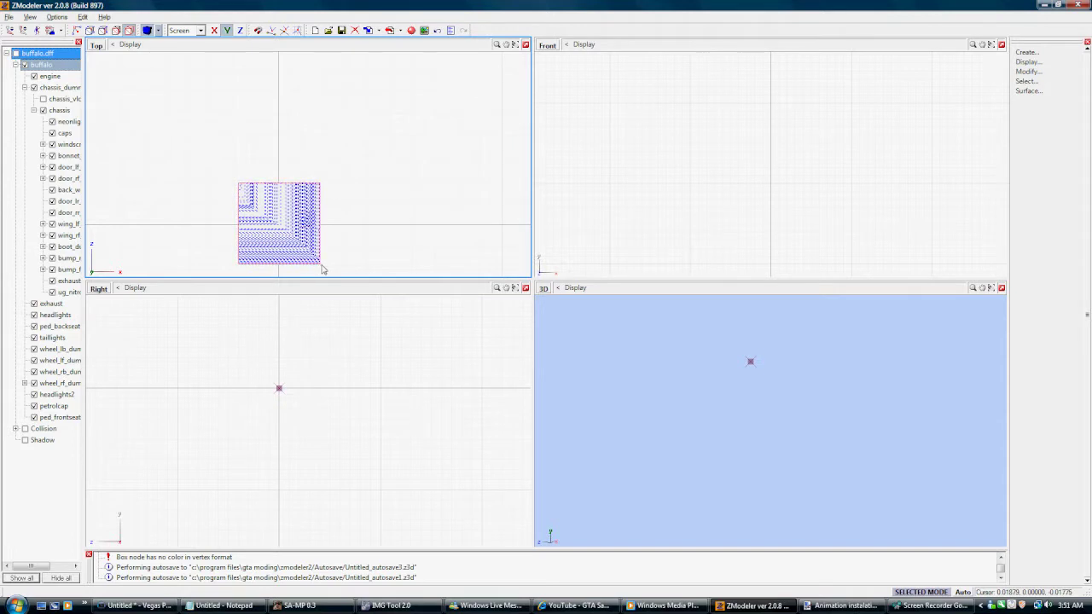
click(384, 274)
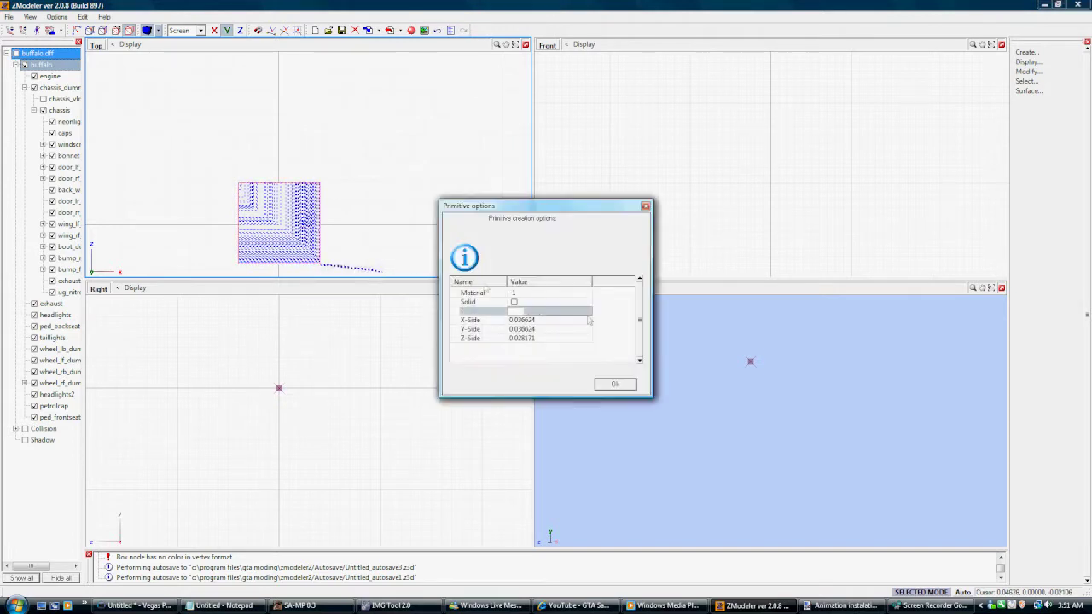
click(628, 390)
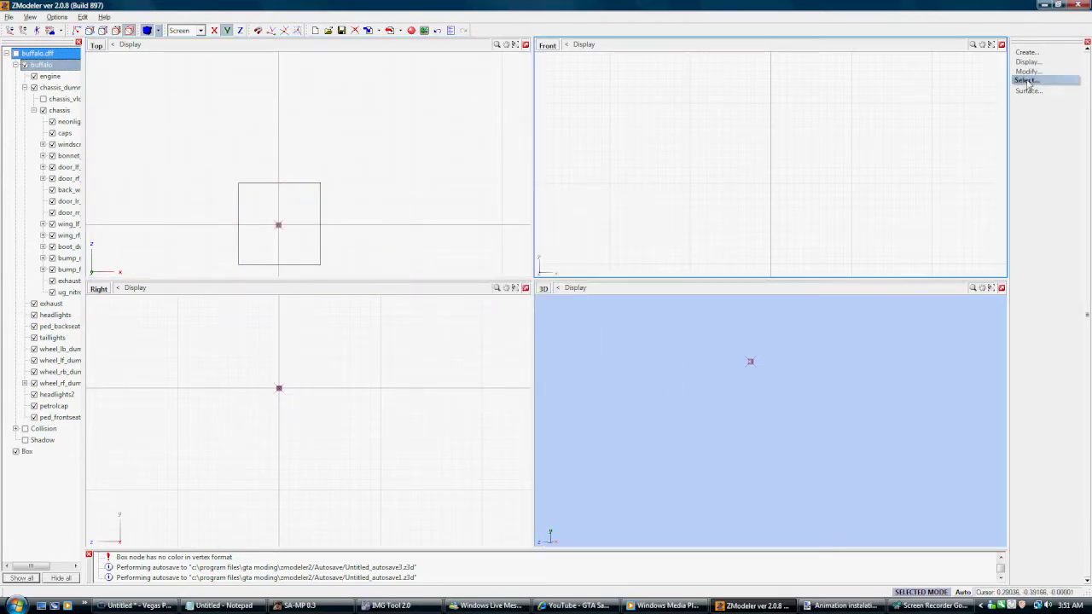
- Turn off the visibility of the pivot helper in the viewports
click(128, 45)
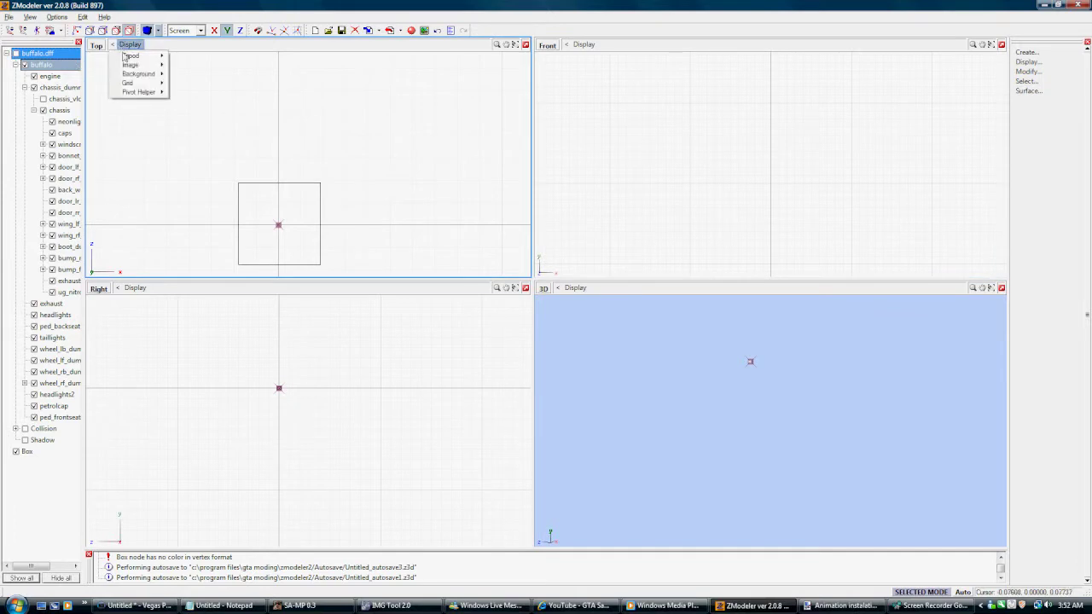
mouse_move(159, 74)
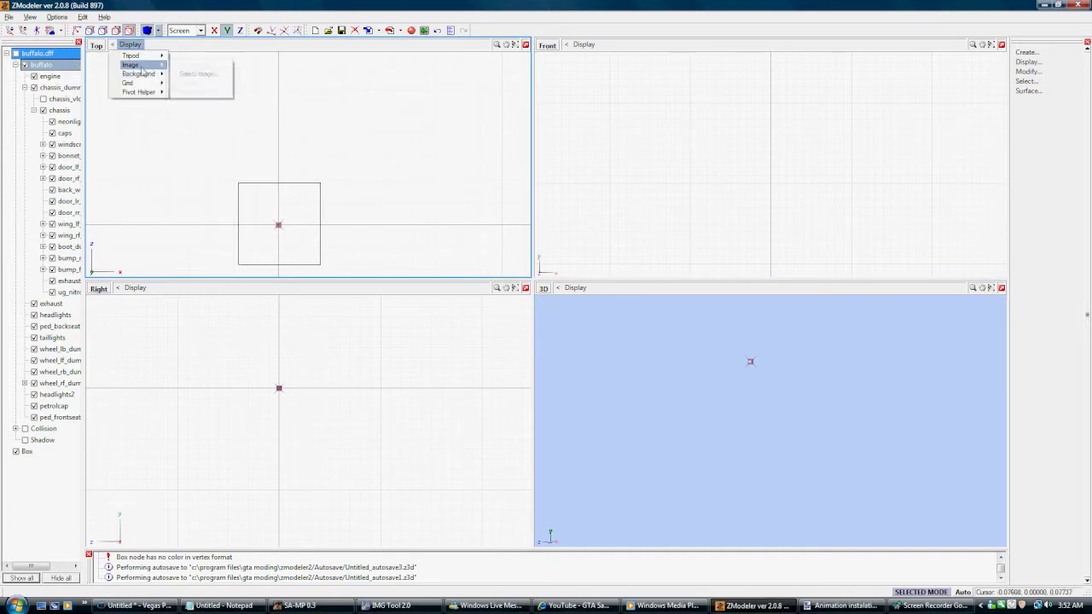
mouse_move(147, 94)
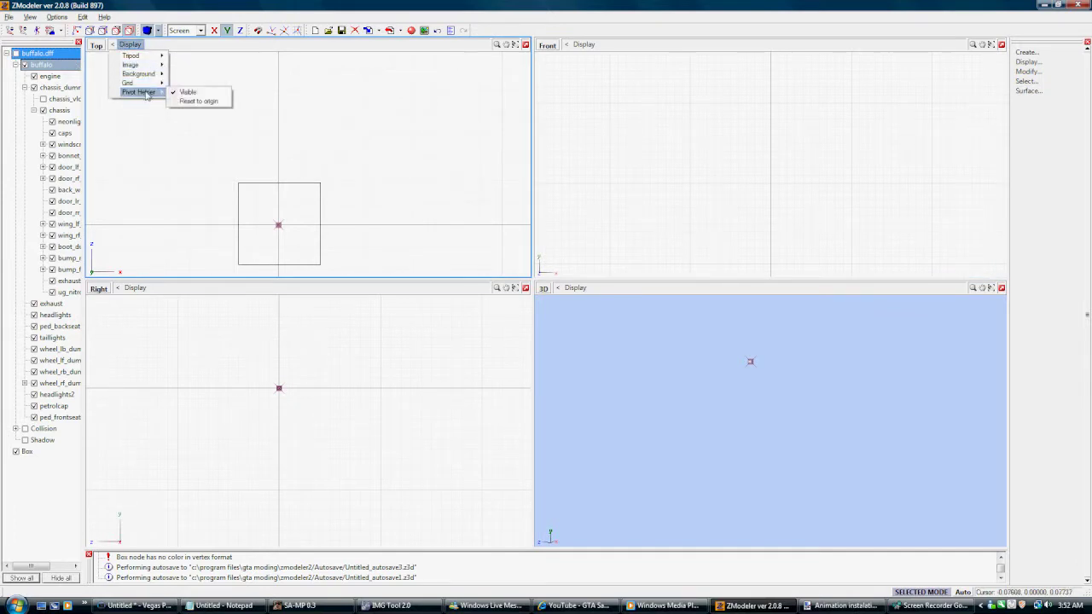
click(188, 92)
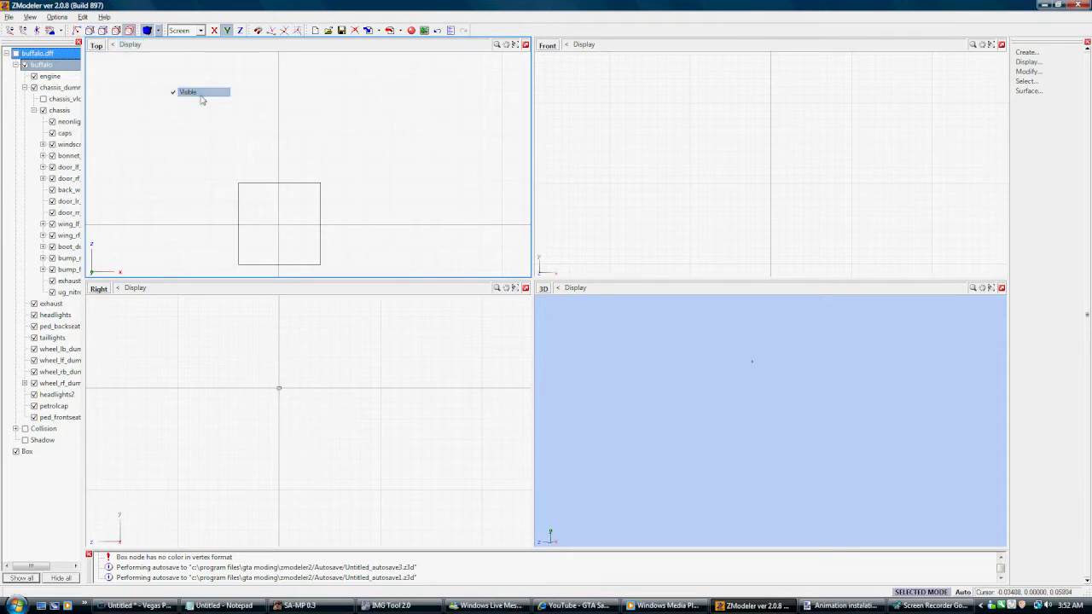
click(1026, 81)
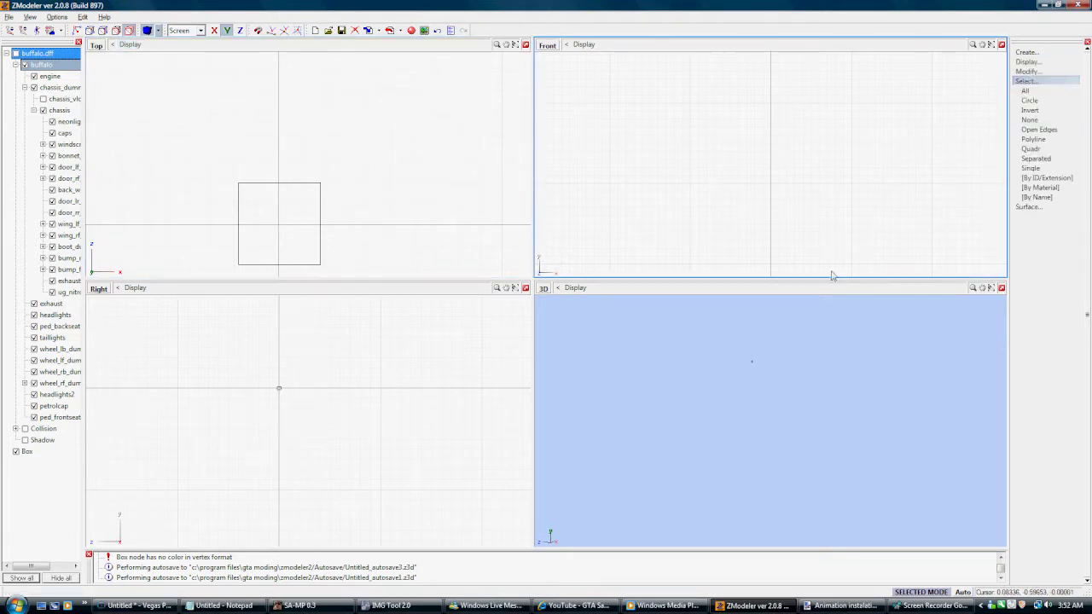
mouse_move(770, 361)
middle_down()
mouse_move(696, 437)
mouse_move(540, 436)
middle_up()
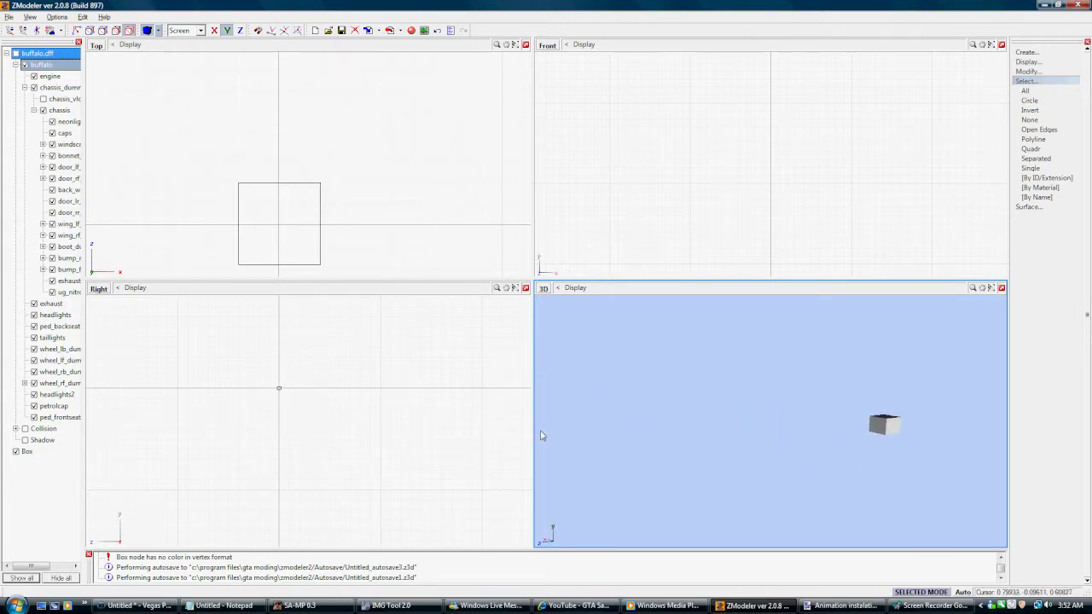
click(288, 200)
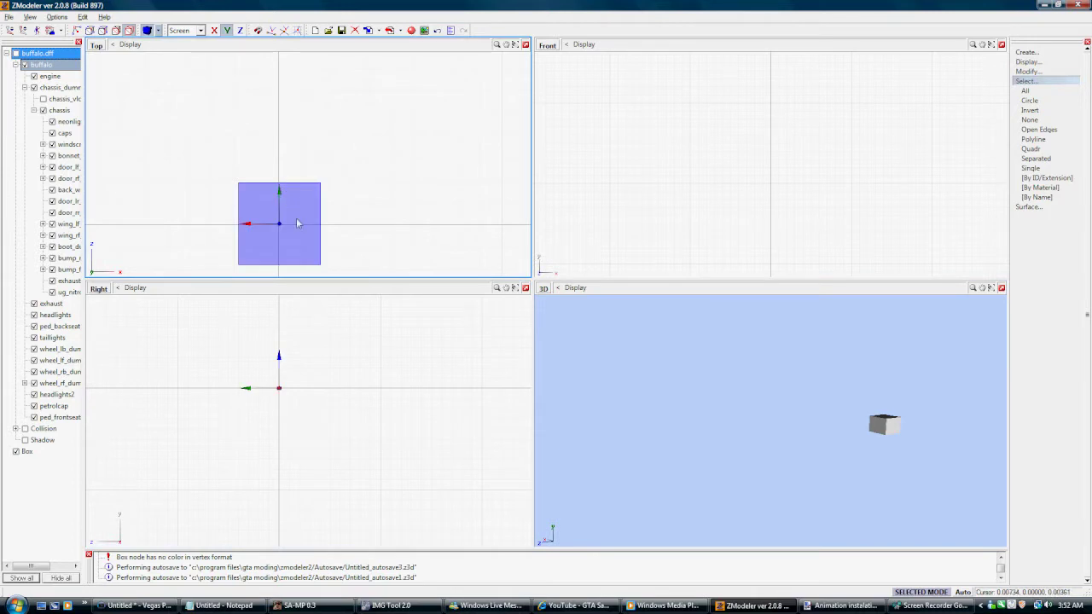
click(298, 223)
click(1049, 81)
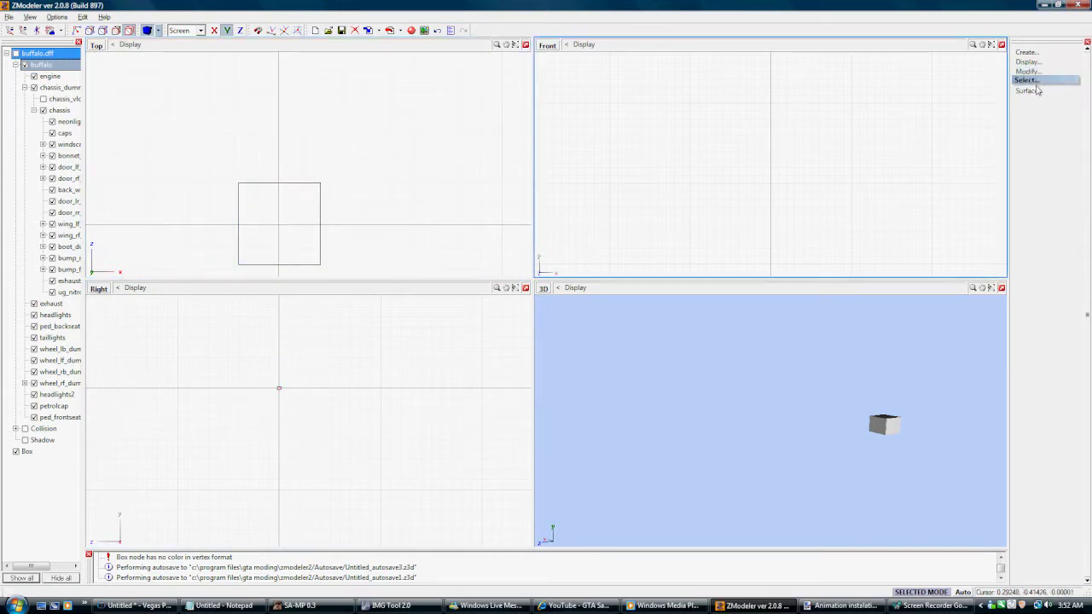
click(1028, 71)
click(1040, 73)
click(378, 227)
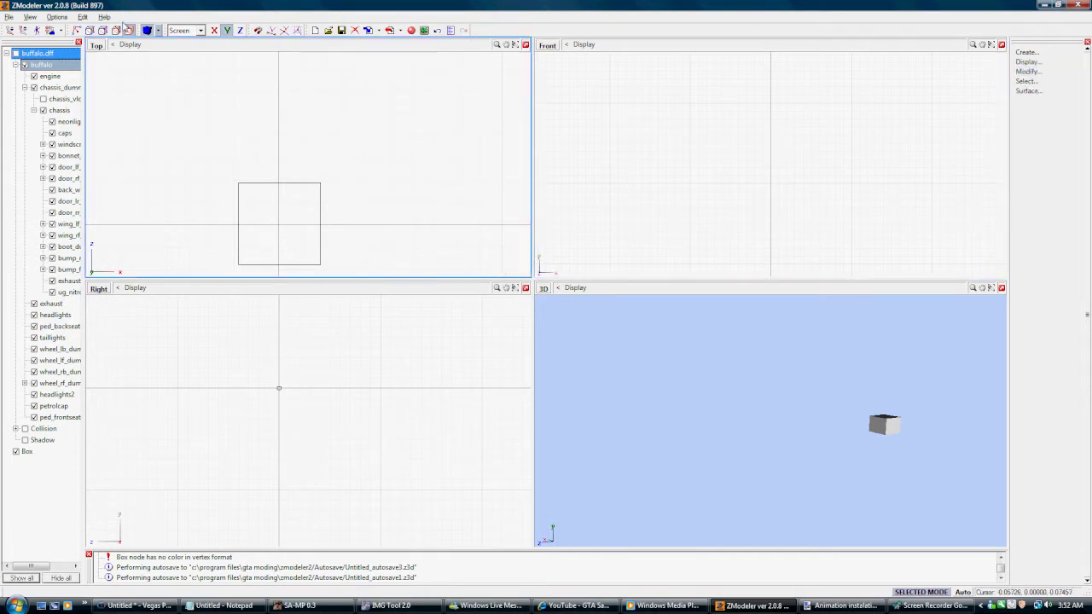
- Set the box's polygon material to vehiclelights128 [spec,RL] in its properties and inspect it in the 3D view
click(149, 31)
right_click(312, 221)
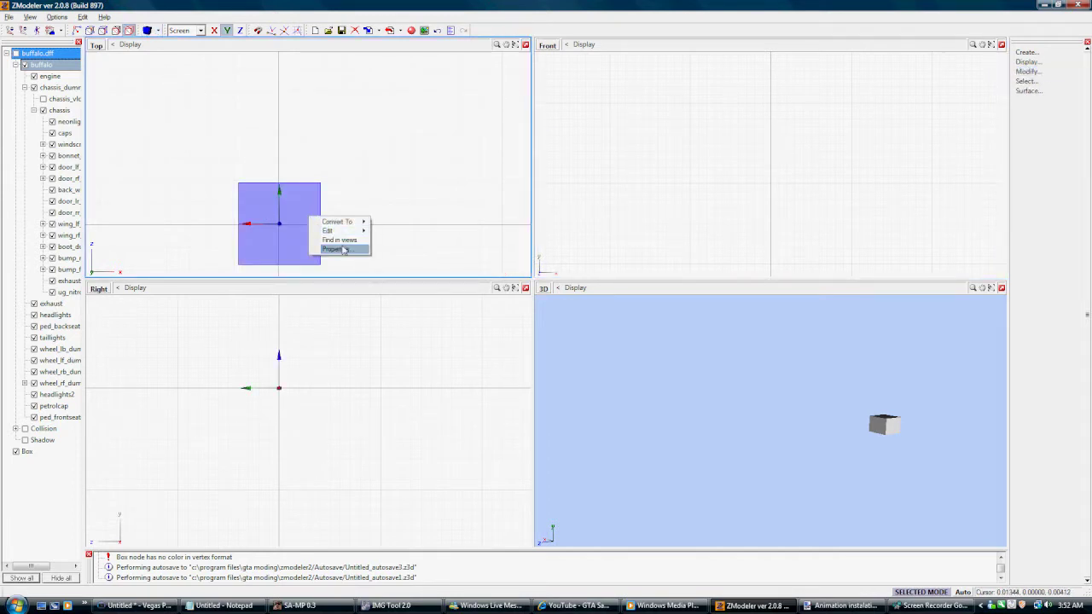
click(345, 248)
click(410, 299)
double_click(375, 299)
click(383, 332)
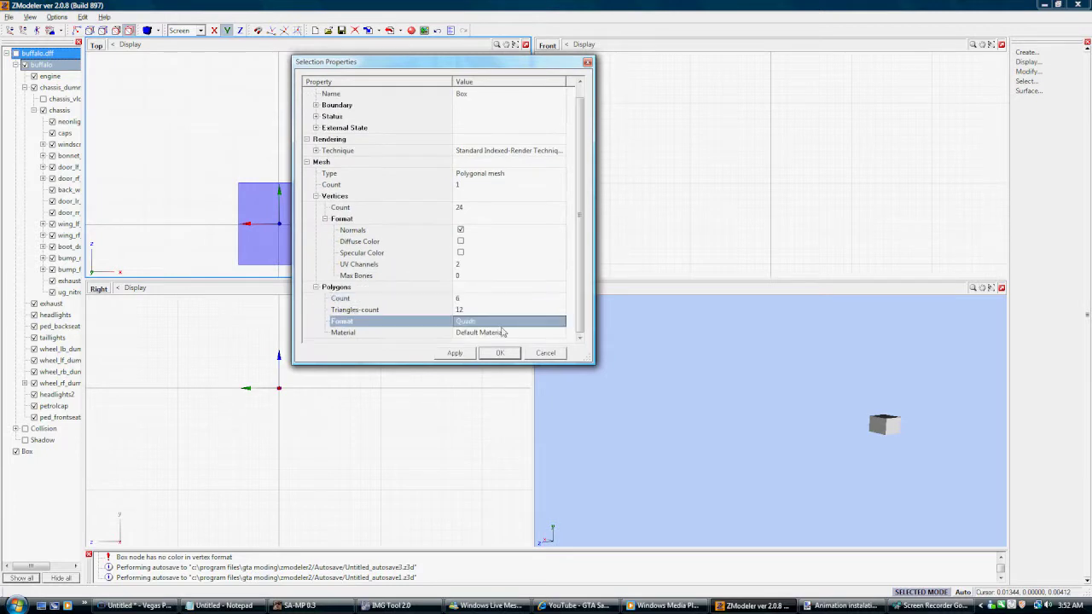
click(524, 333)
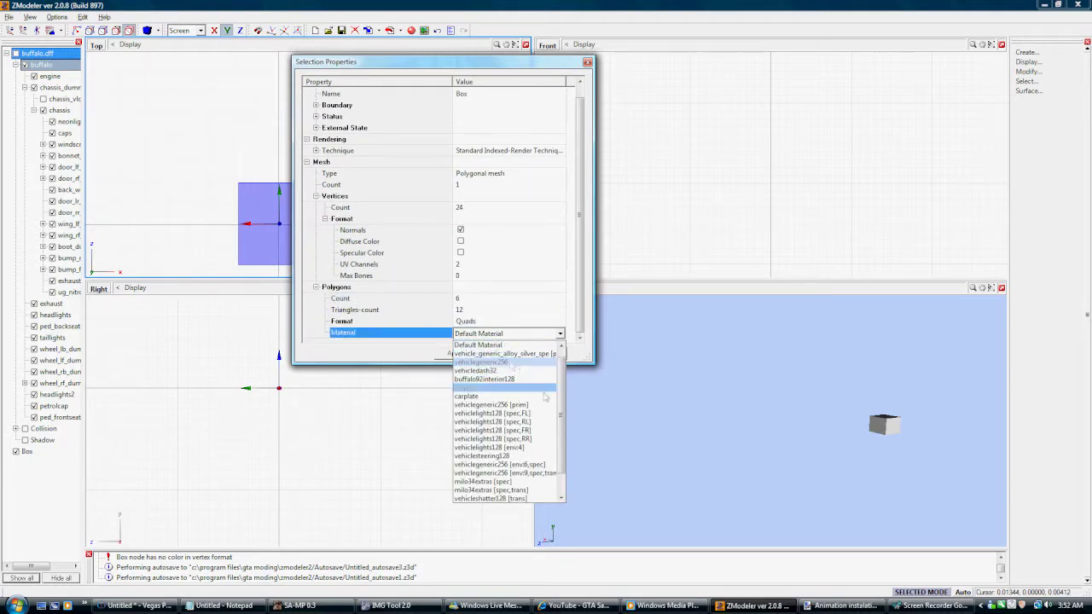
click(548, 422)
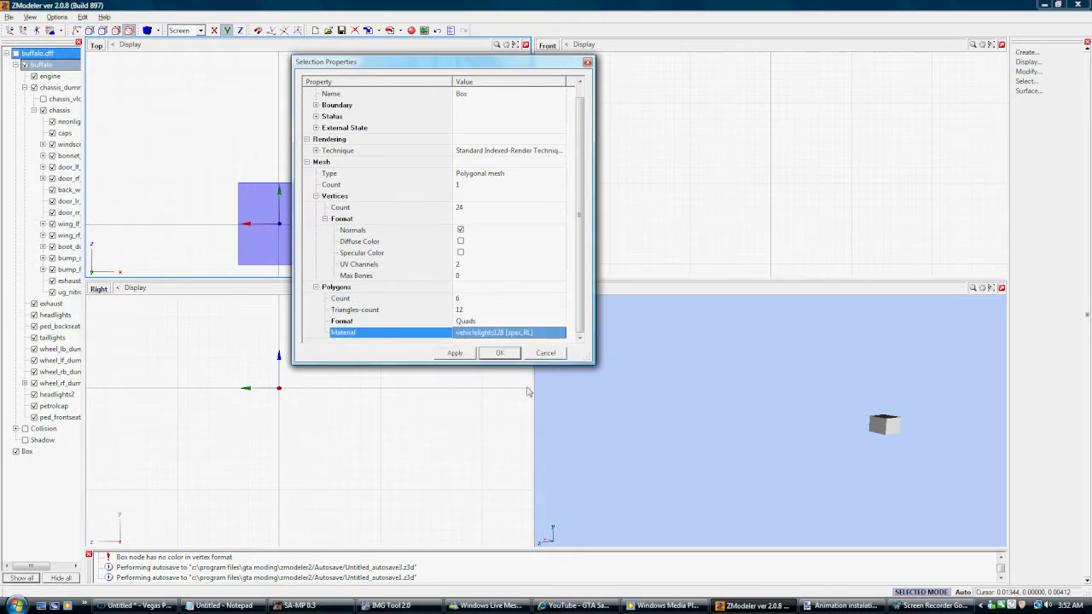
click(454, 354)
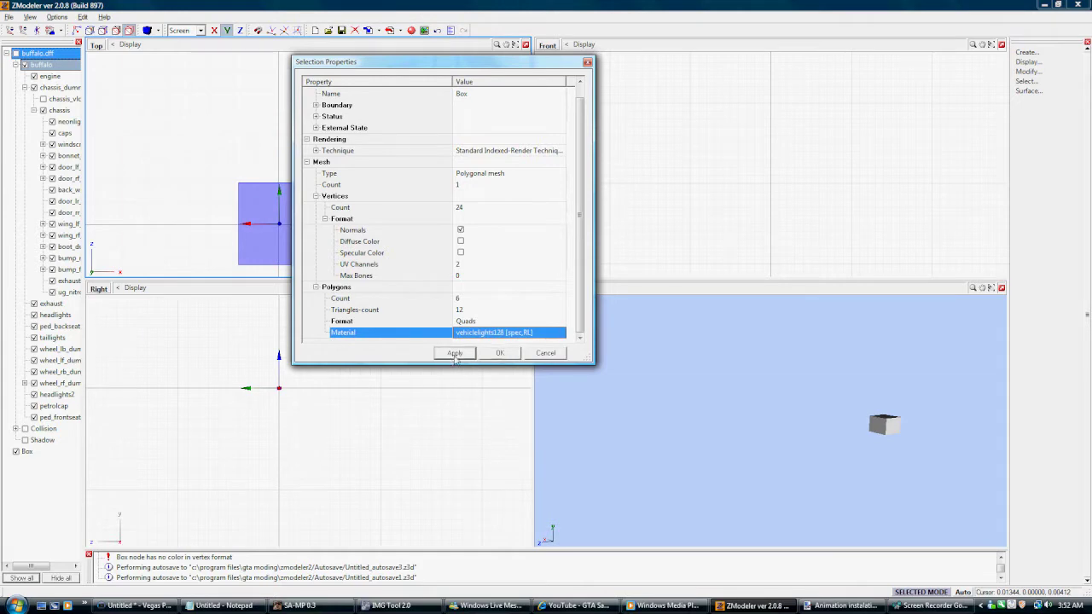
click(500, 353)
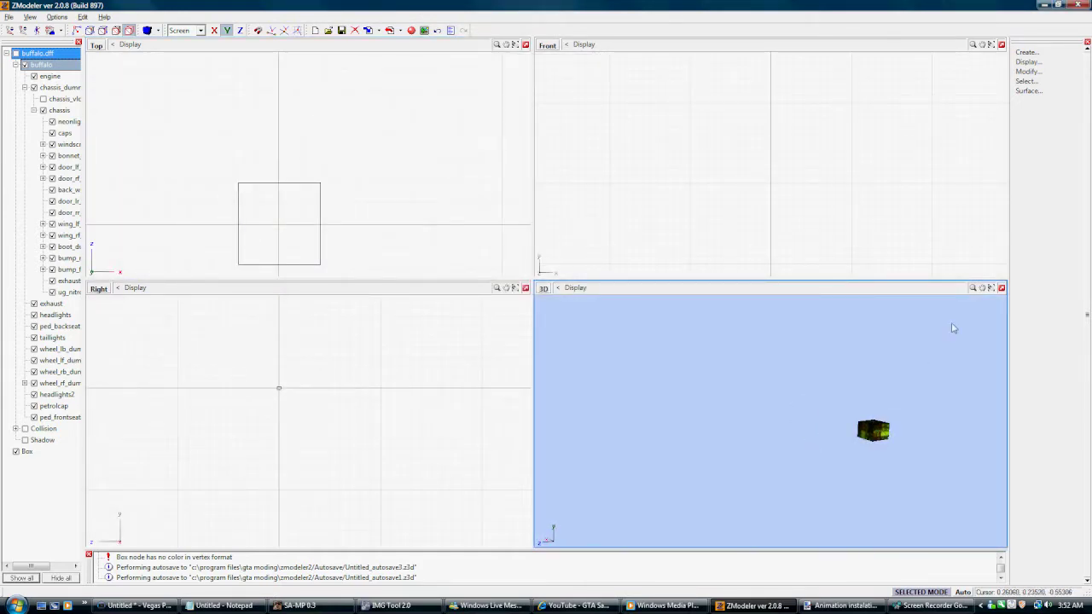
click(1002, 288)
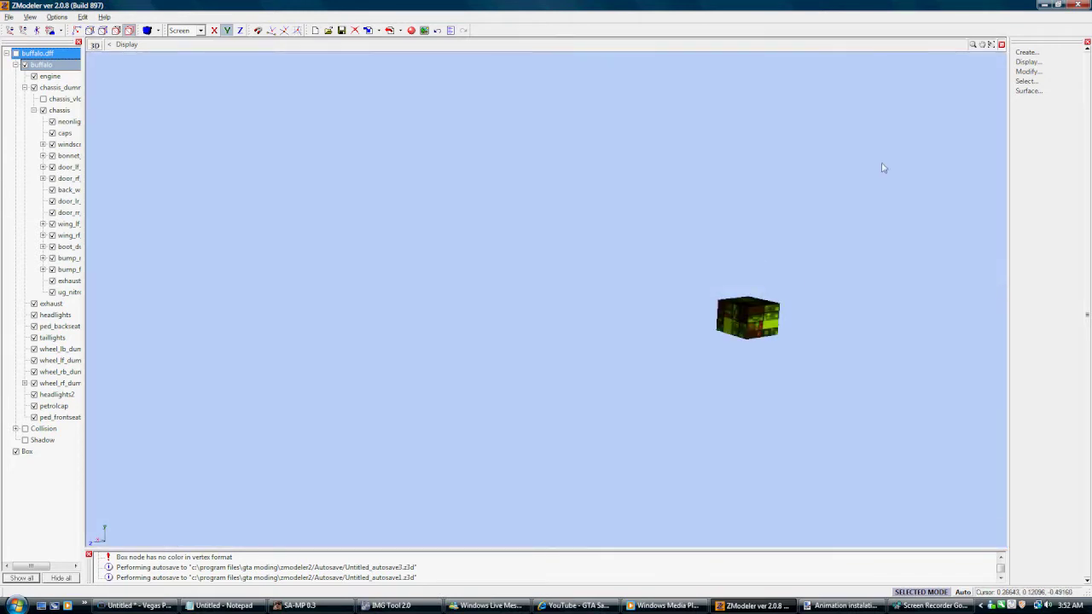
click(1000, 43)
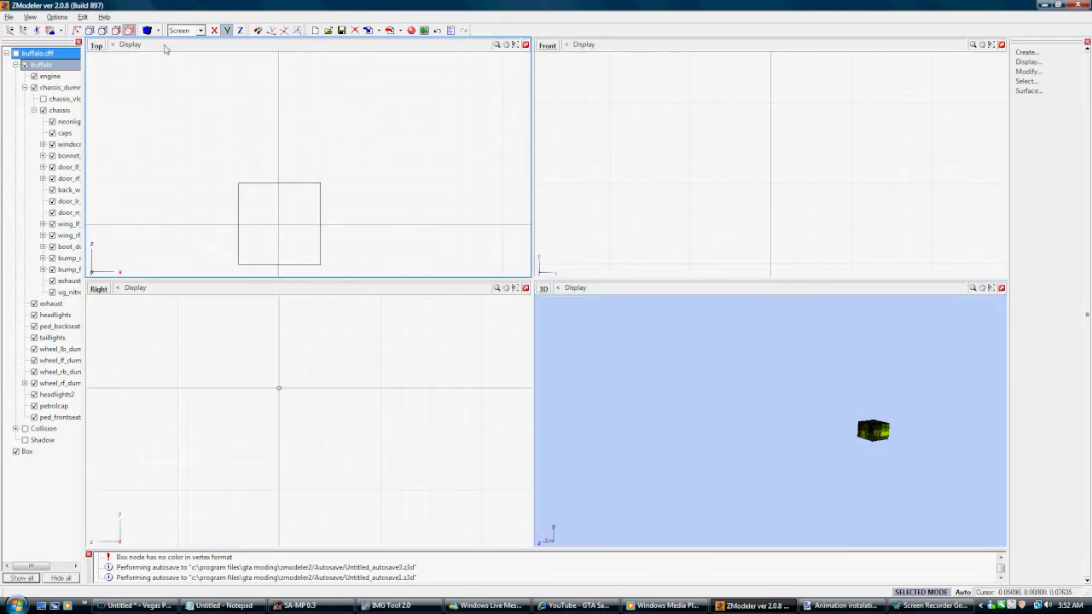
- Select all the box's vertices in the Top view using the Quadr selection at vertex level
click(89, 30)
click(237, 190)
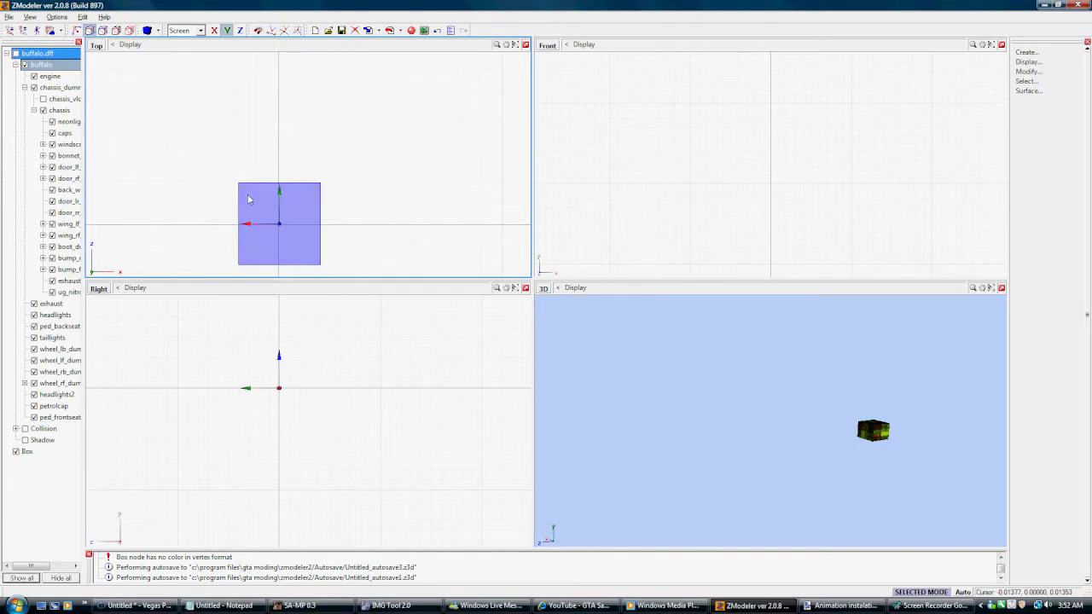
click(1025, 81)
click(1030, 148)
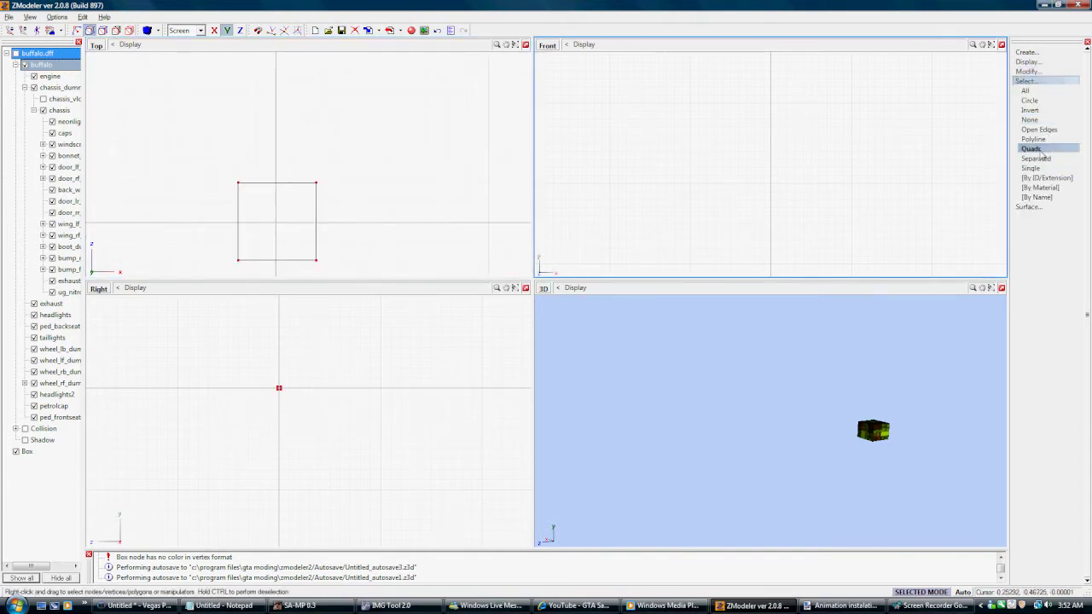
drag(328, 178, 228, 269)
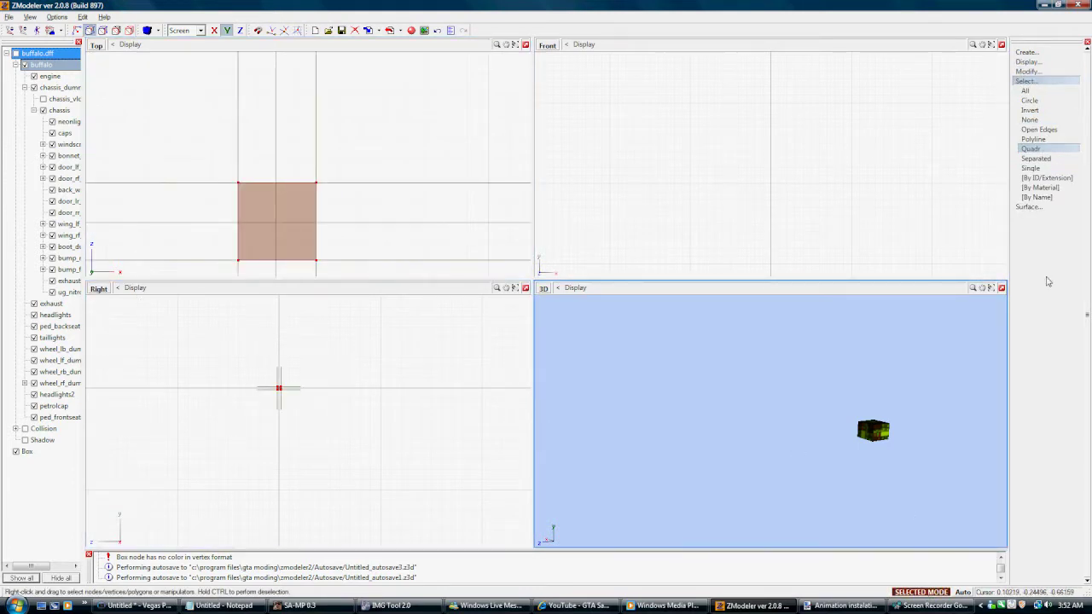
- Scale the selected vertices up along both Top view axes so the box becomes a wide, flat square slab
click(1027, 72)
click(1030, 197)
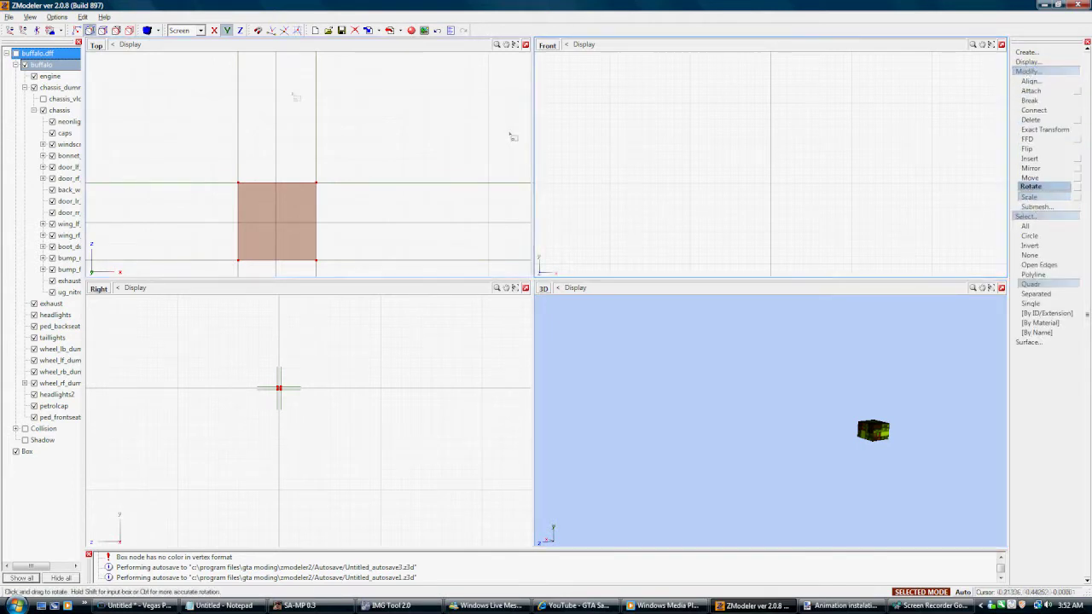
click(214, 31)
drag(383, 156, 411, 79)
scroll(400, 133, down, 2)
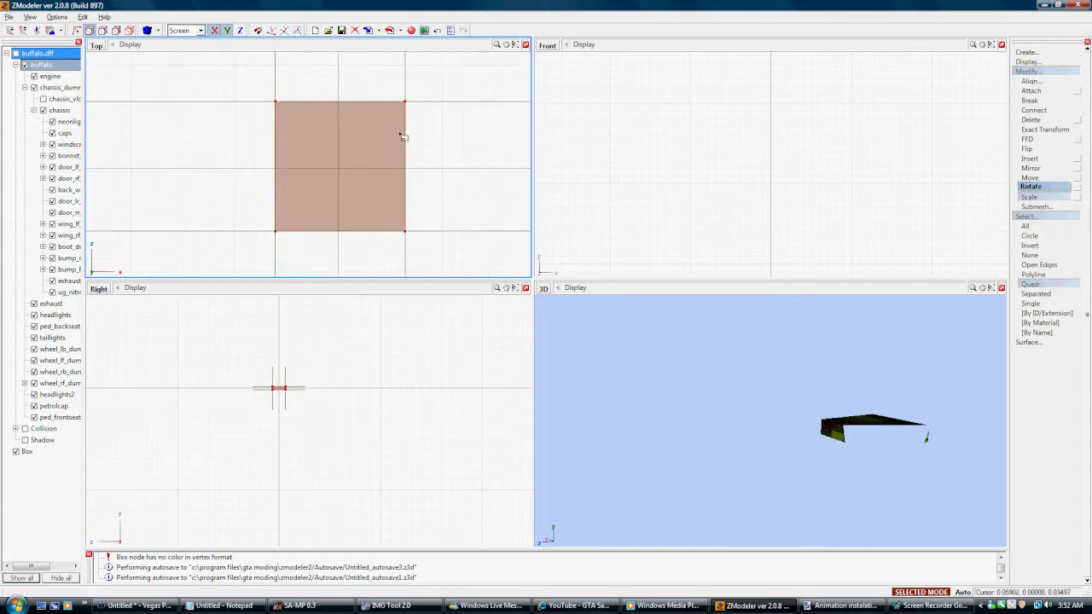
drag(412, 197, 417, 178)
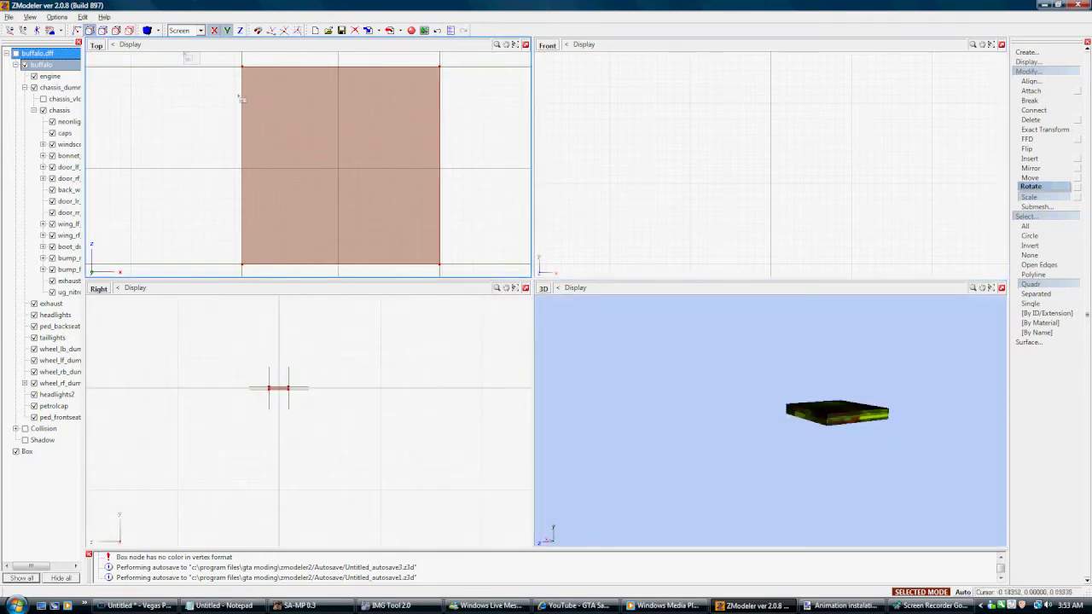
click(185, 54)
click(1048, 196)
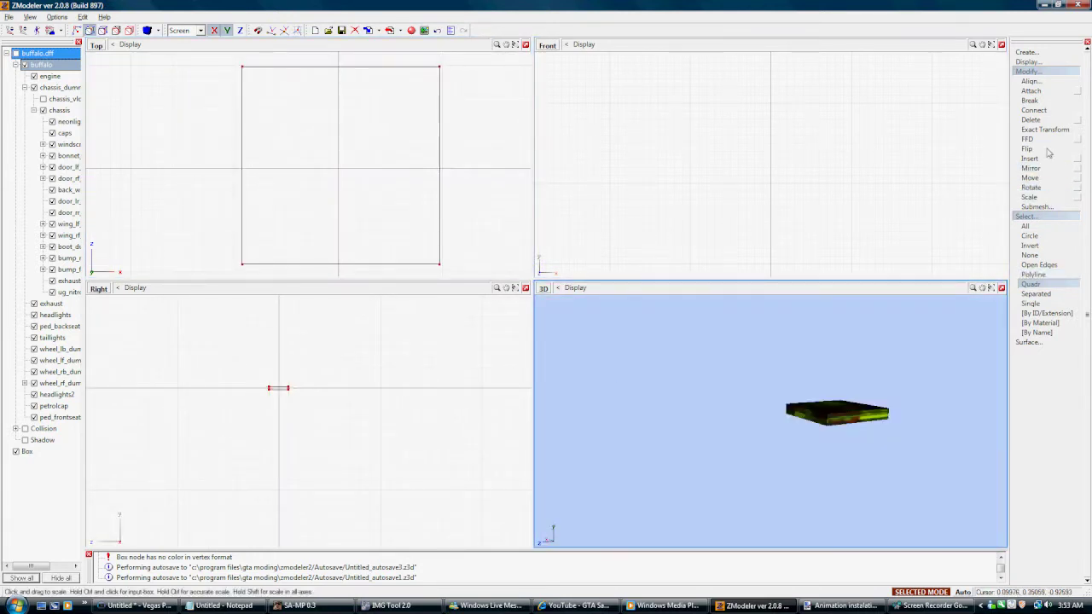
click(1028, 70)
click(221, 139)
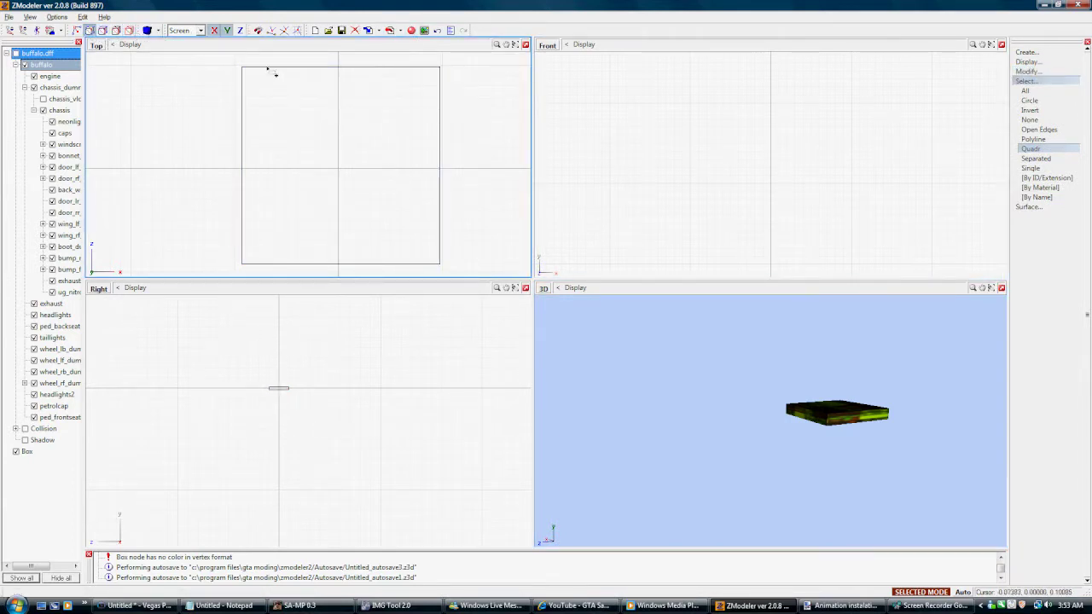
- Change the diffuse colour of the vehiclelights128 [spec,RL] material to white (255, 255, 255)
click(411, 32)
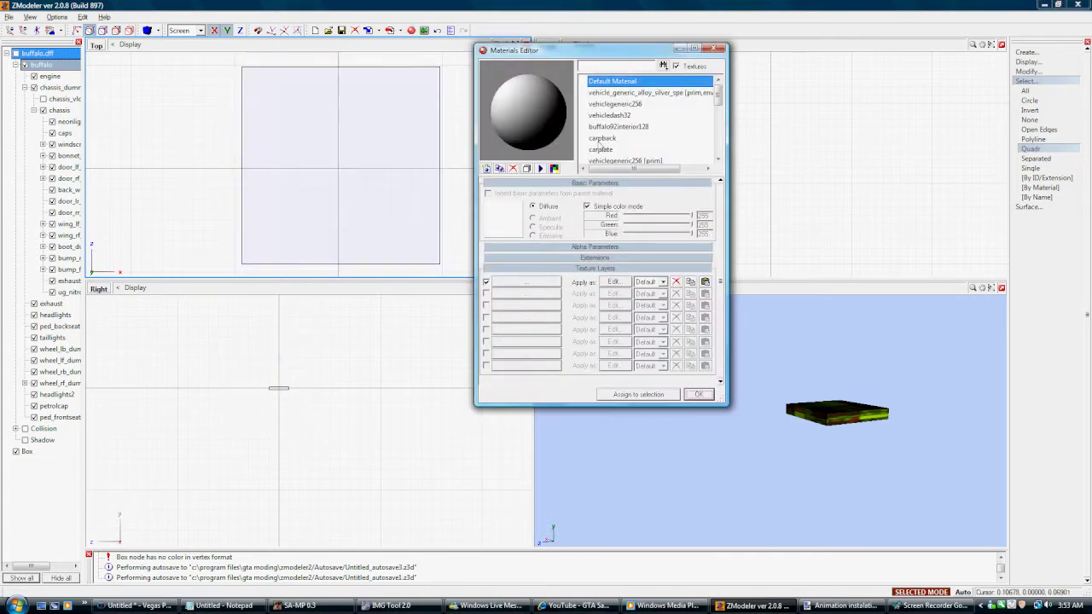
click(646, 117)
click(635, 127)
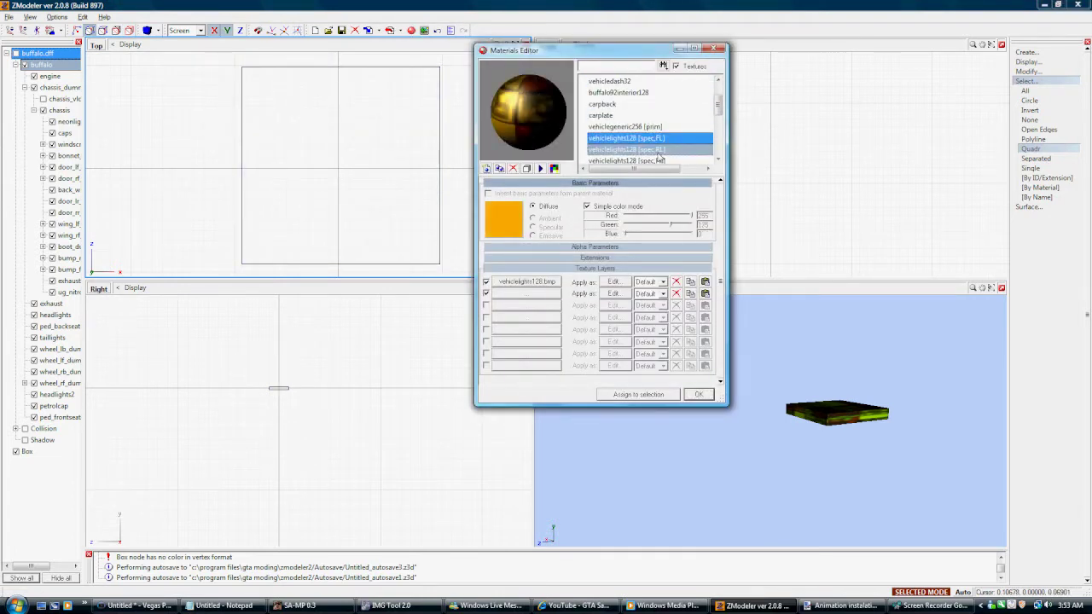
click(660, 151)
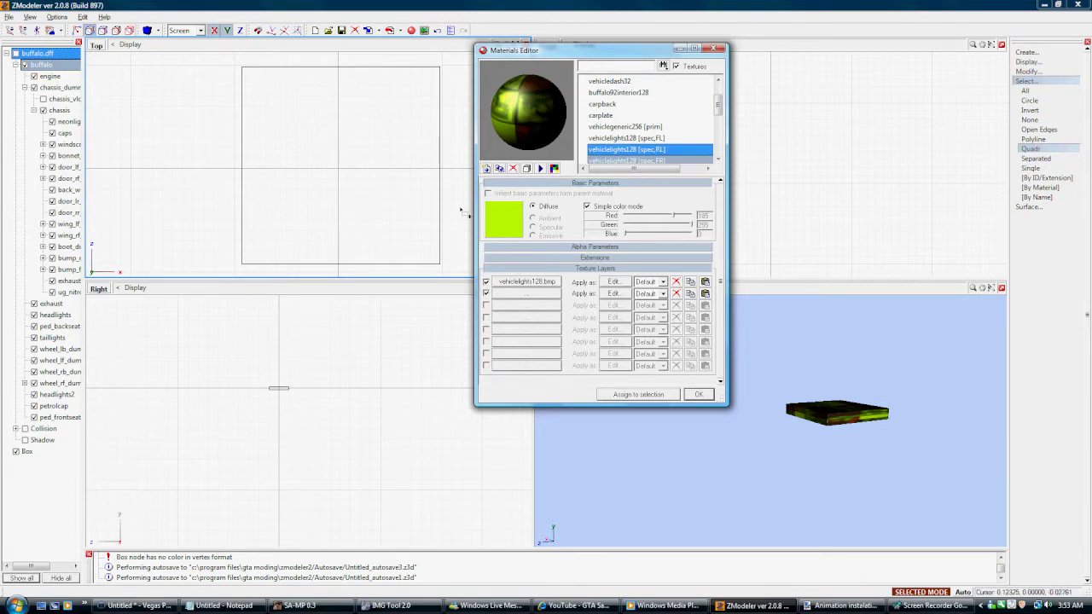
click(500, 219)
click(585, 226)
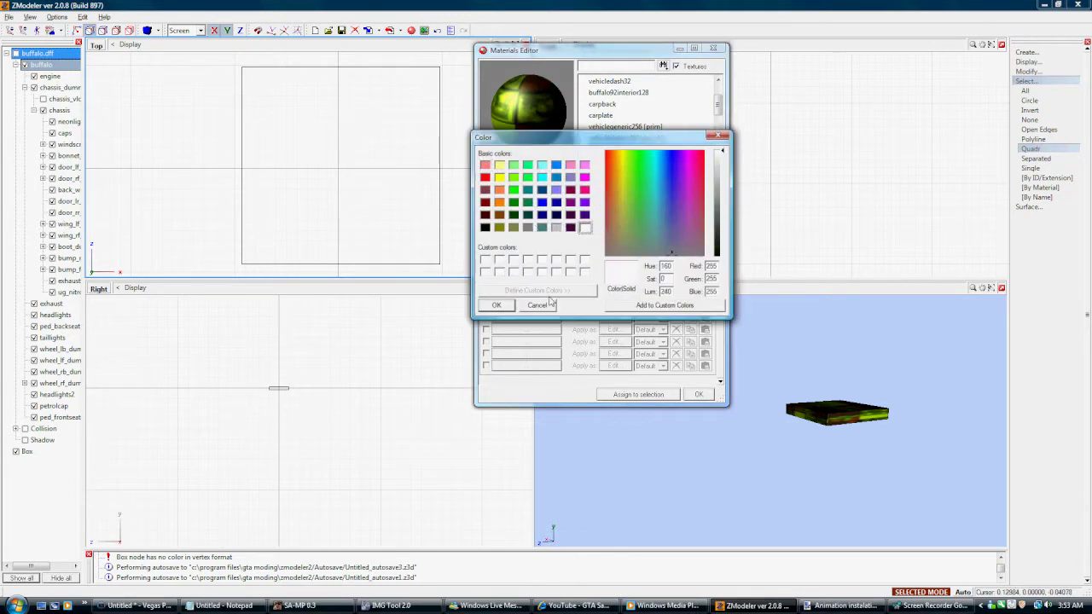
click(507, 305)
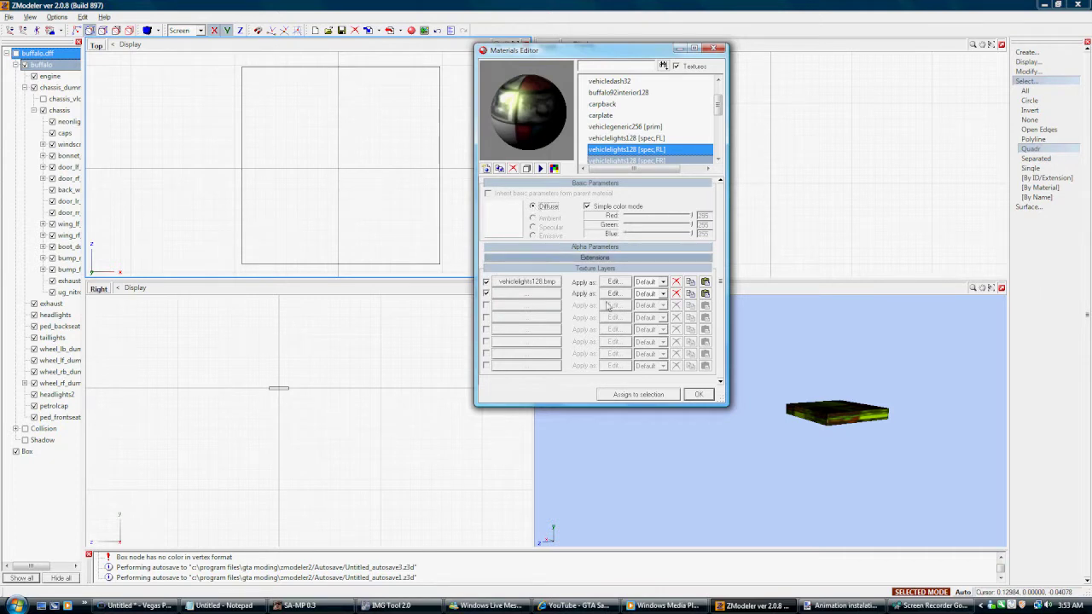
- Change the diffuse colour of the vehiclelights128 [spec,RL] material to lime green (128, 255, 0) and inspect the box in the 3D view
click(508, 225)
click(515, 191)
click(516, 181)
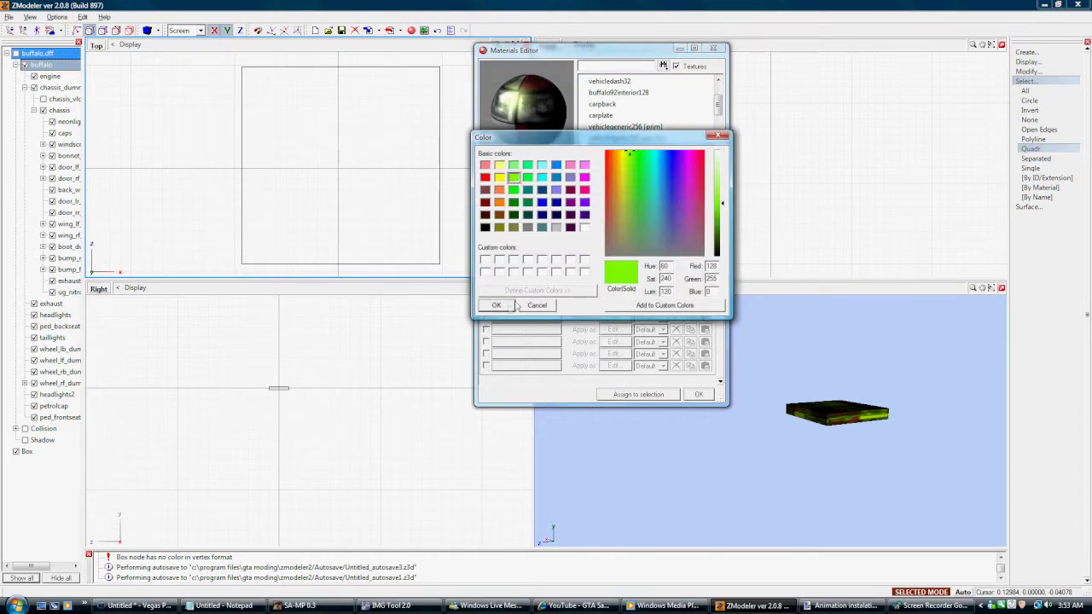
click(495, 305)
click(697, 394)
middle_drag(907, 409, 901, 415)
- Leave the Quadr selection and set up the Lightness surface paint tool with a percentage of 999
click(151, 146)
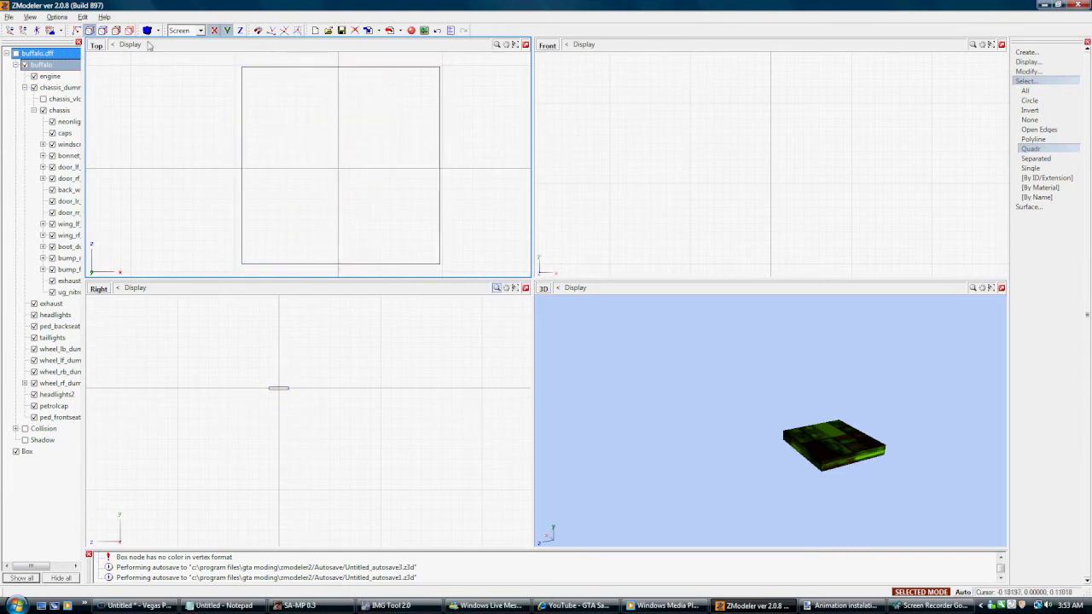
click(287, 88)
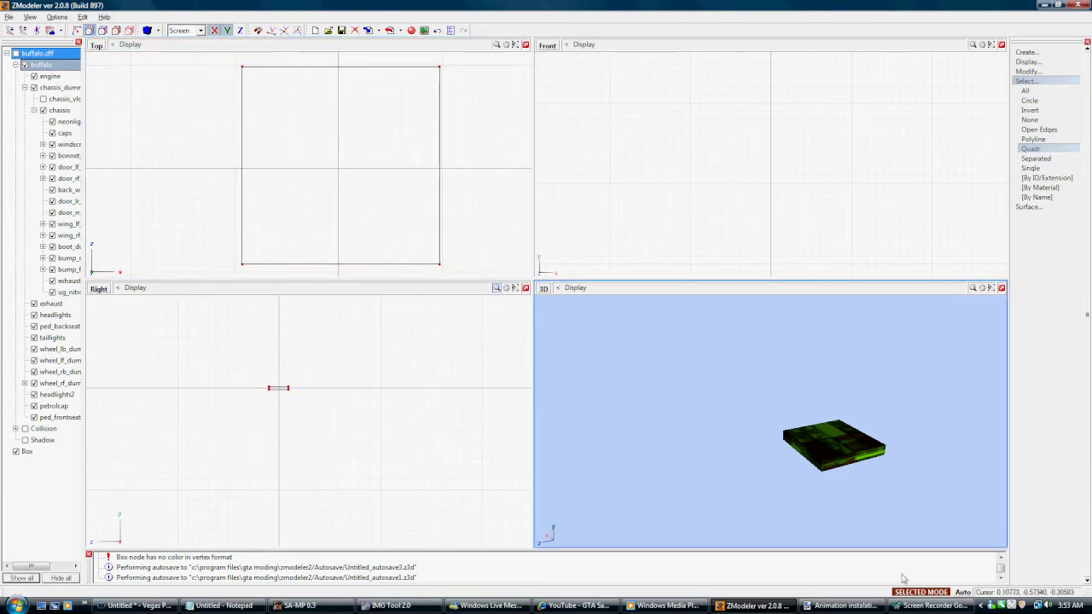
click(1032, 149)
click(1029, 81)
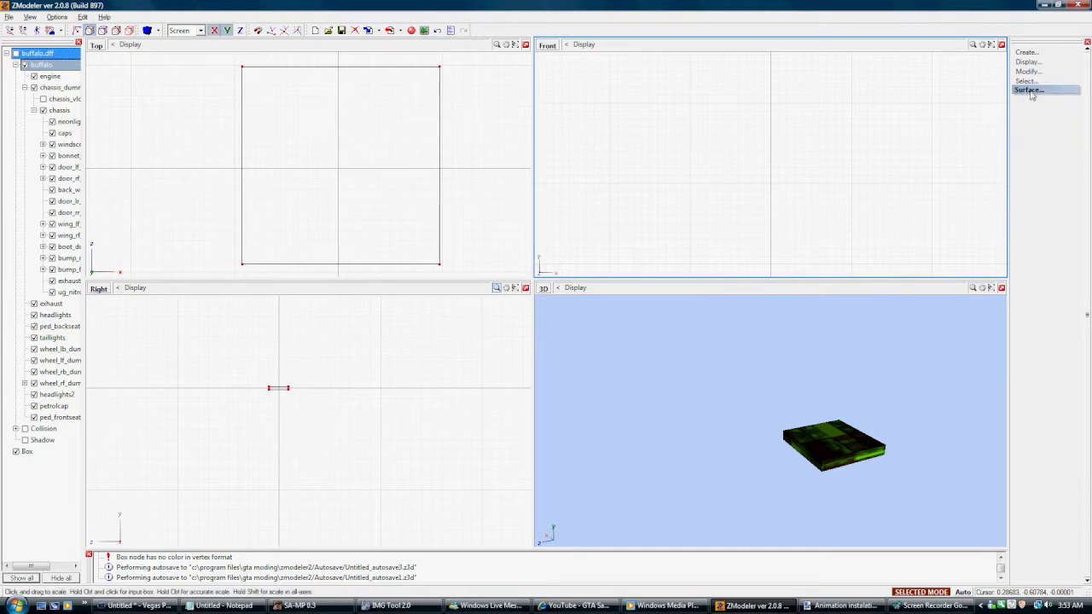
click(1031, 93)
click(1031, 119)
click(1043, 158)
click(1046, 149)
click(1075, 149)
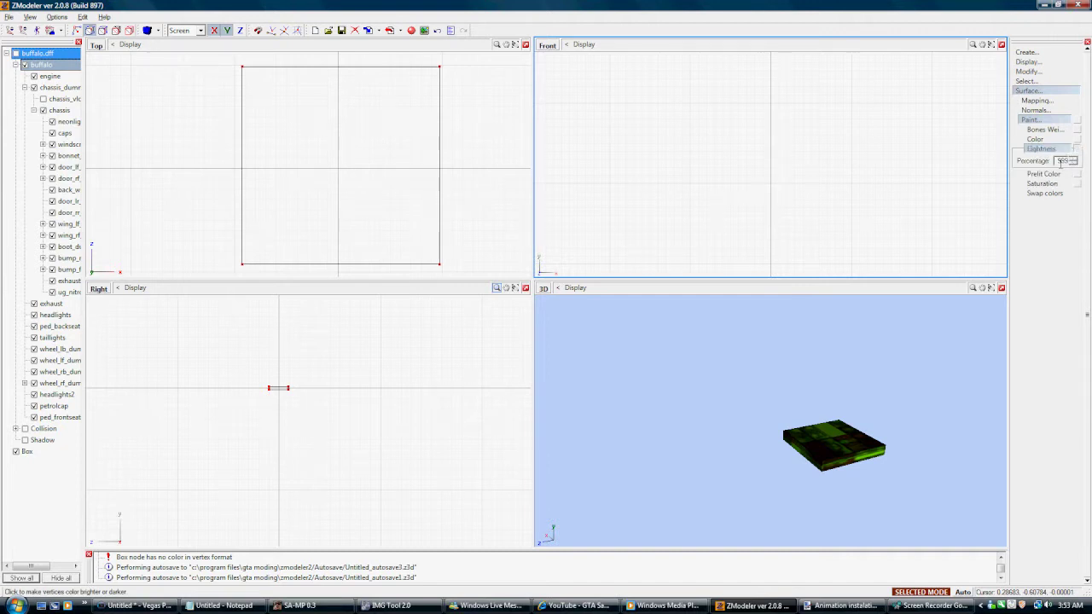
- Turn off selected mode and try to lighten the box's upper-left corner vertex in the Top view
click(243, 67)
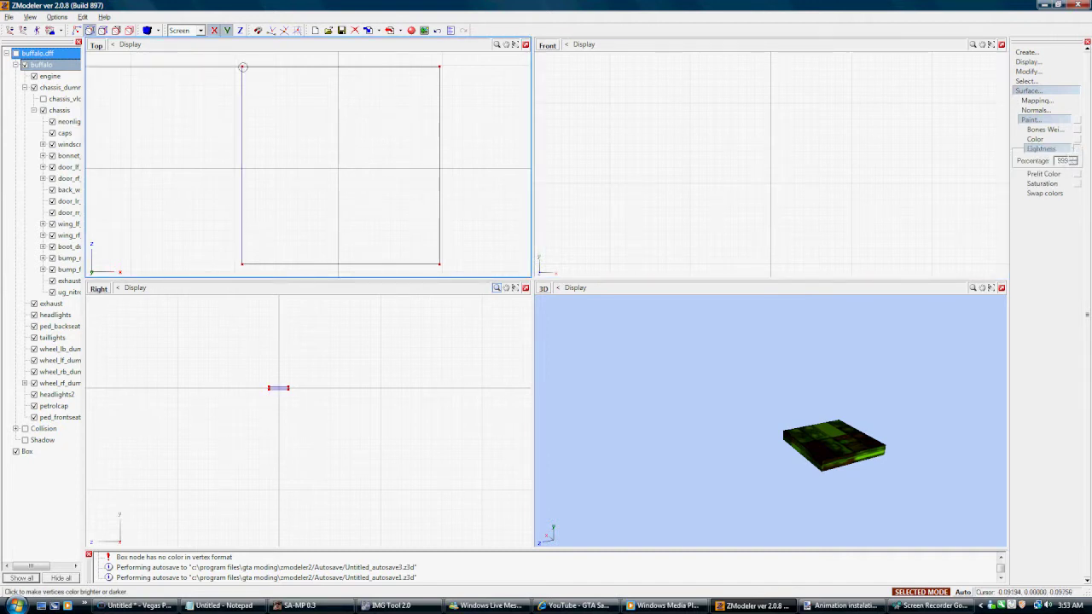
click(919, 592)
click(242, 66)
click(243, 66)
- In the box's properties, turn off Normals and turn on Diffuse Color in the vertex format
click(304, 139)
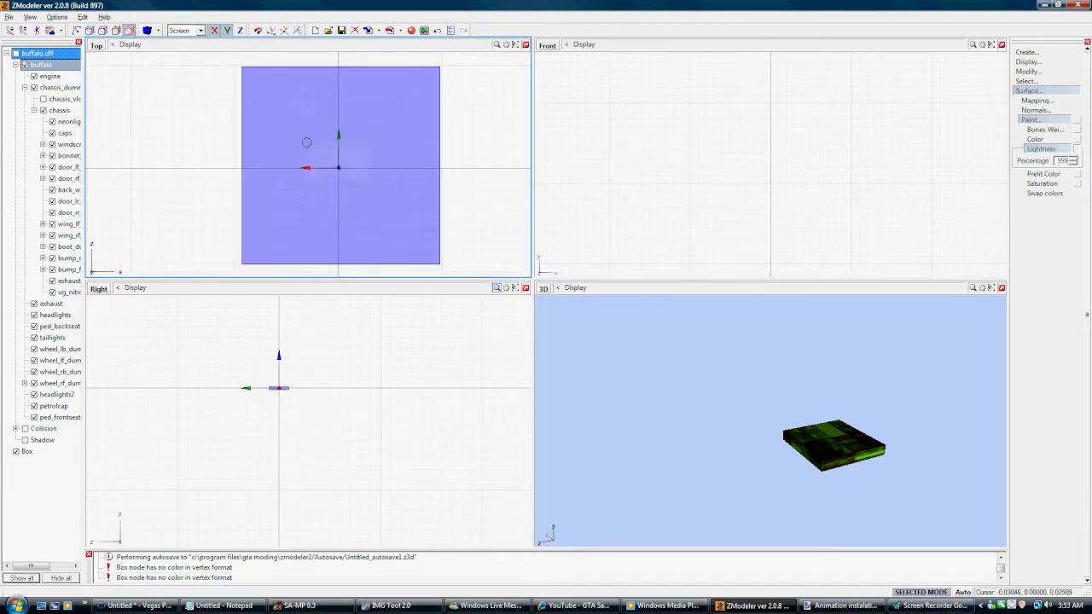
right_click(307, 142)
click(341, 175)
click(504, 269)
click(384, 207)
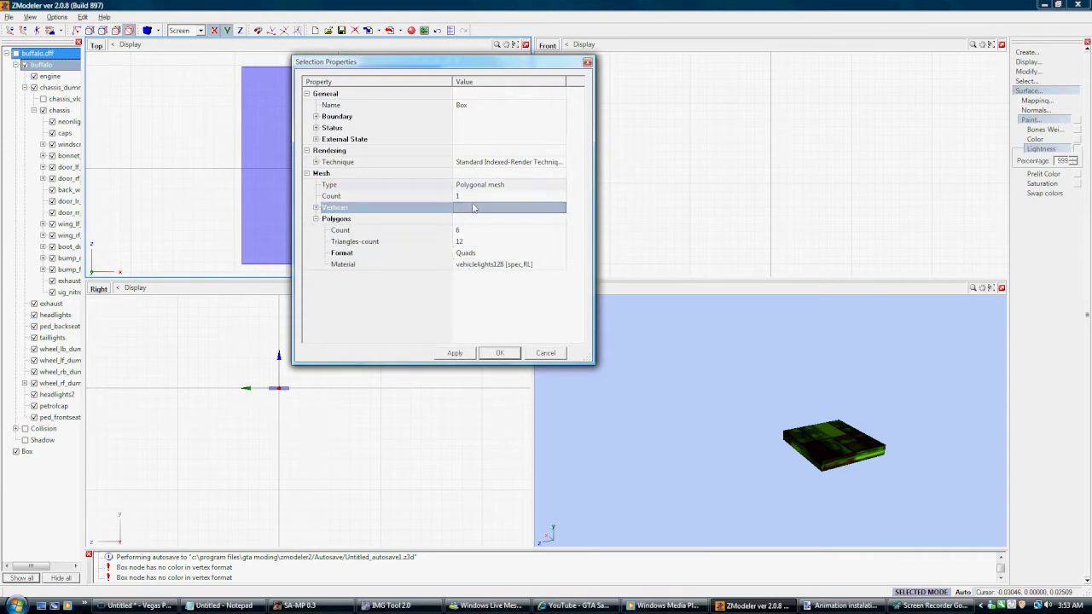
click(316, 208)
click(437, 230)
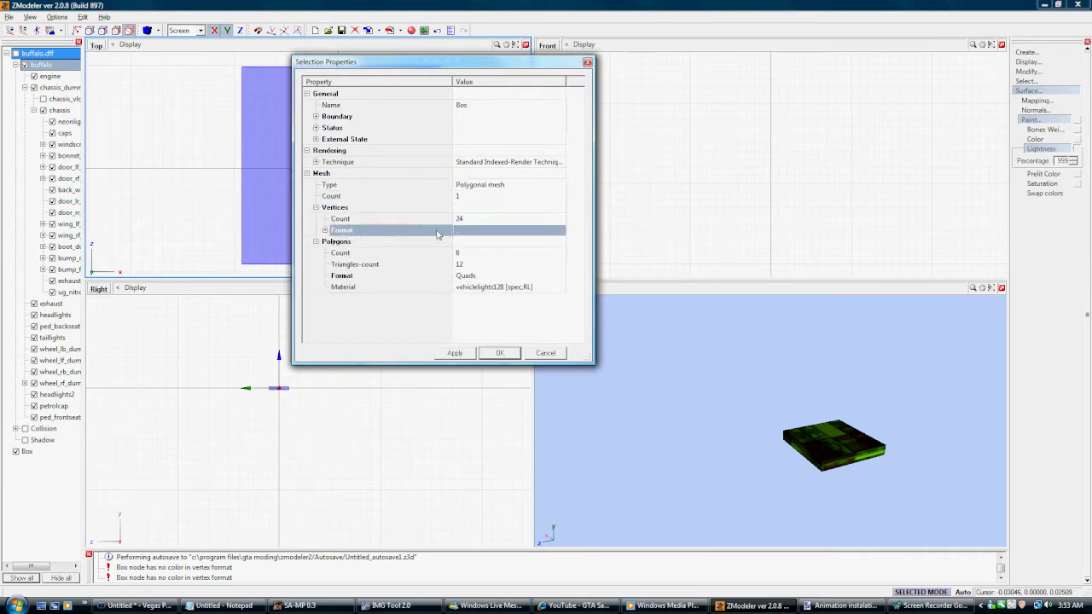
click(325, 231)
click(459, 242)
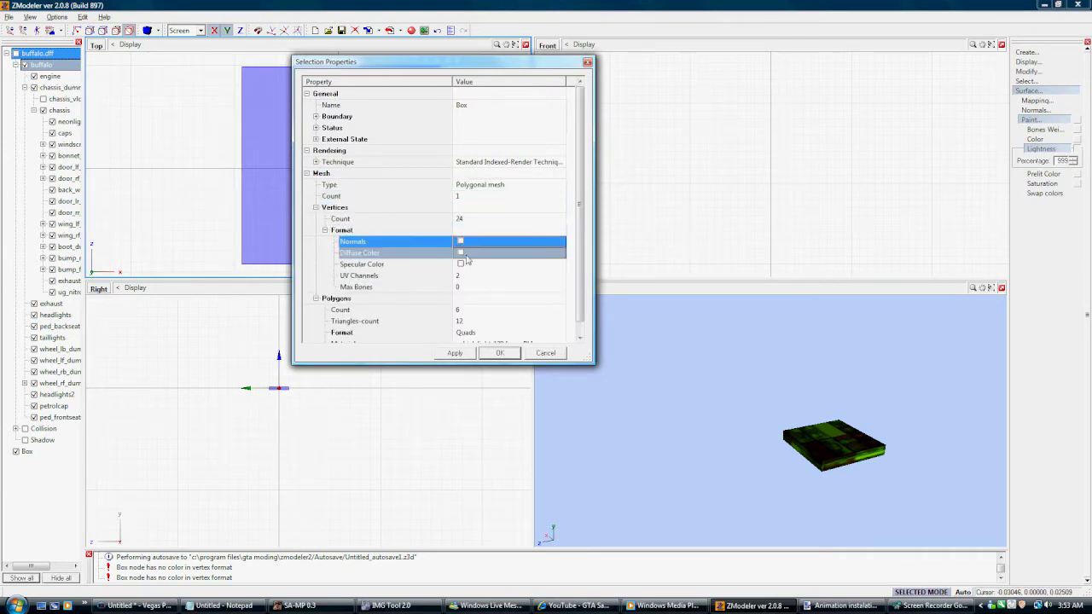
click(460, 252)
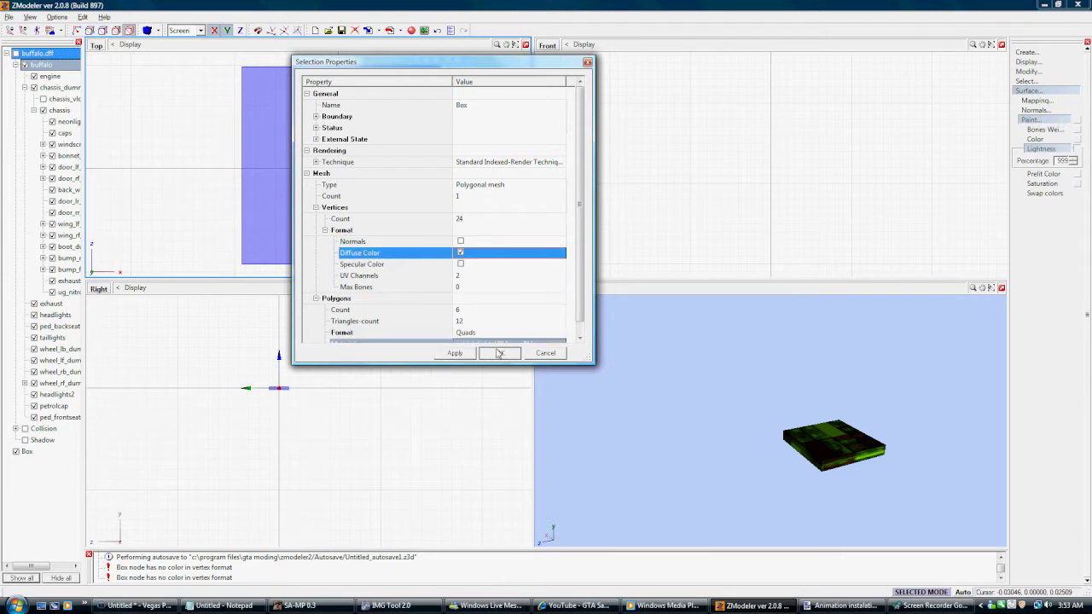
click(500, 353)
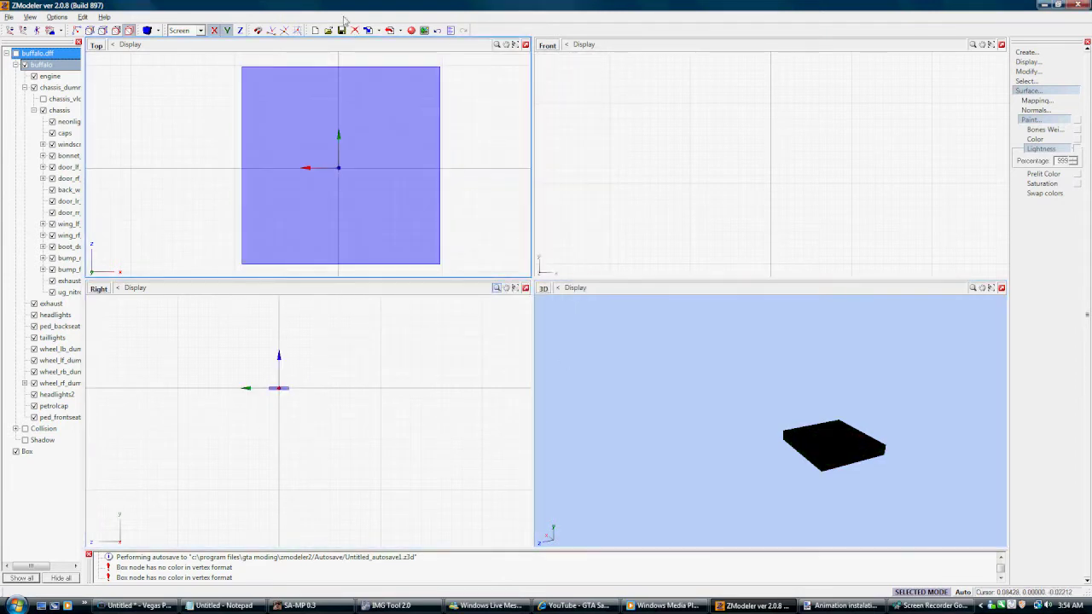
- At vertex level, lighten all four corners of the box in the Top view with the Lightness paint, then inspect the box in 3D
click(89, 32)
click(244, 66)
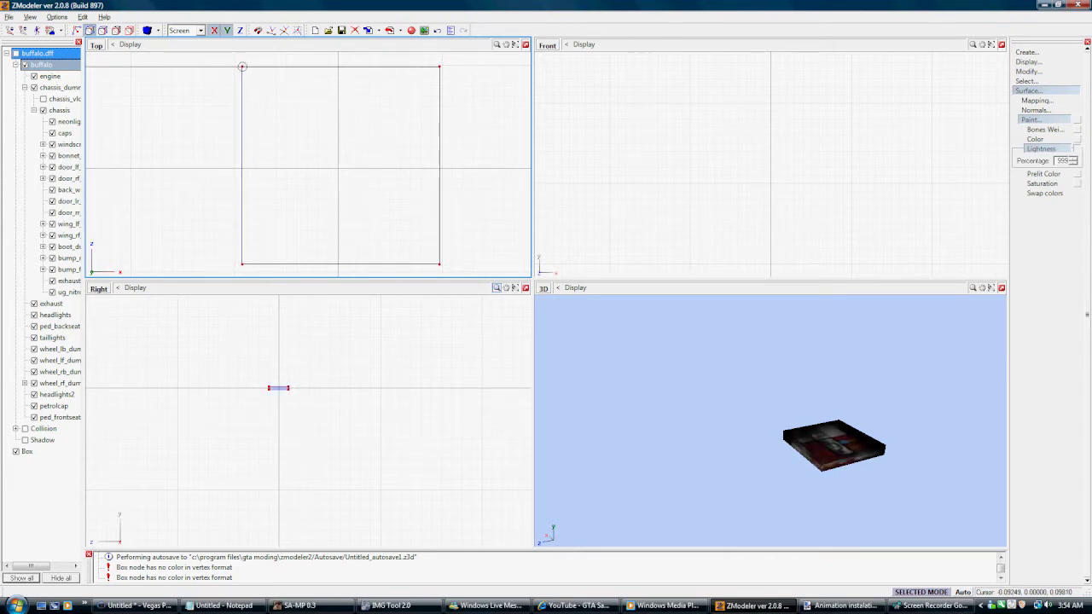
click(441, 67)
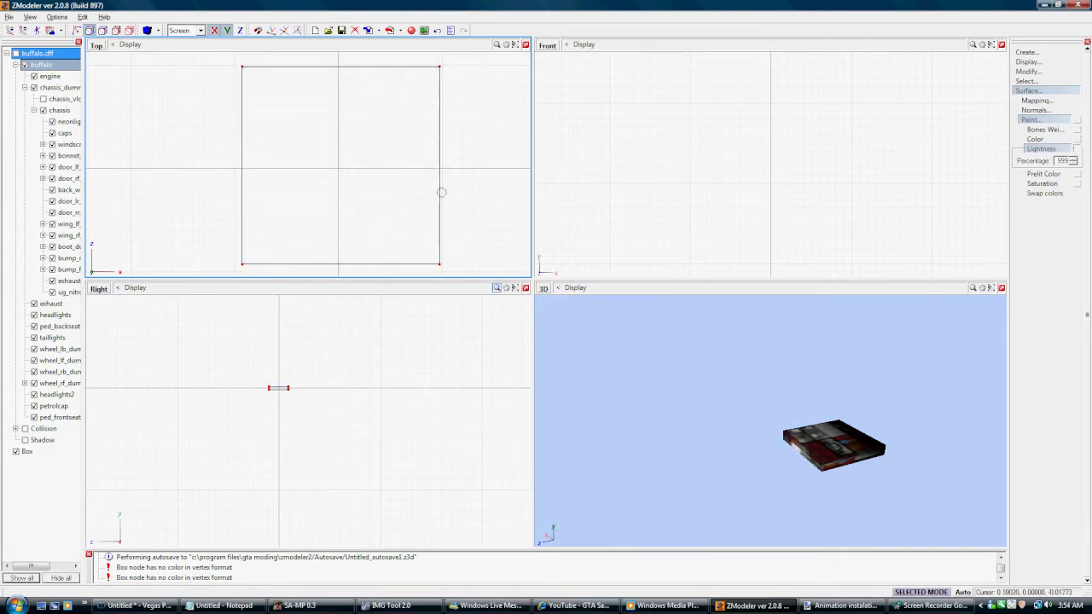
click(441, 265)
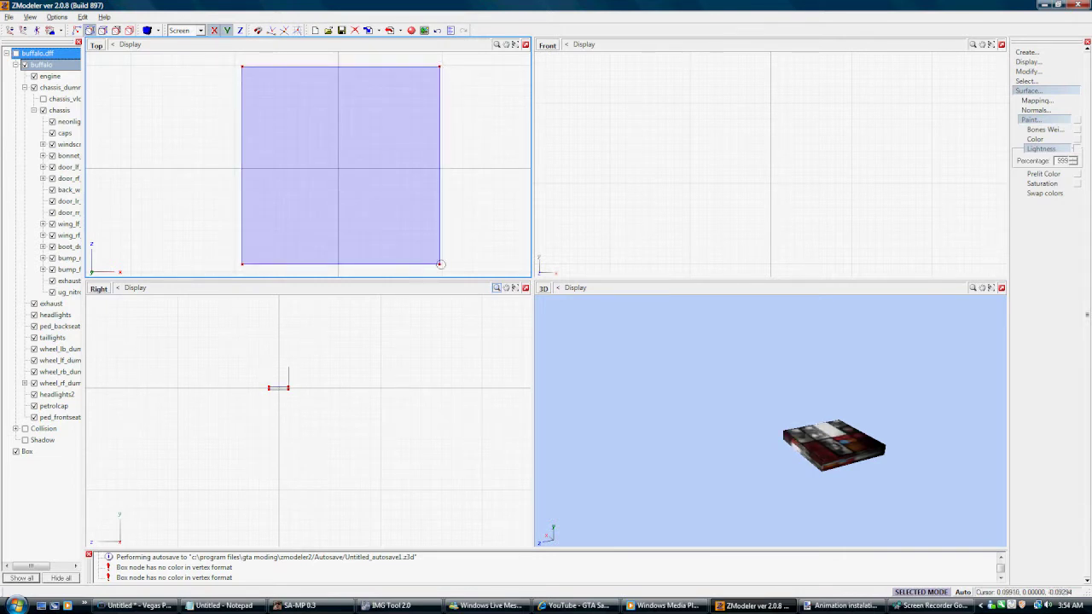
click(242, 264)
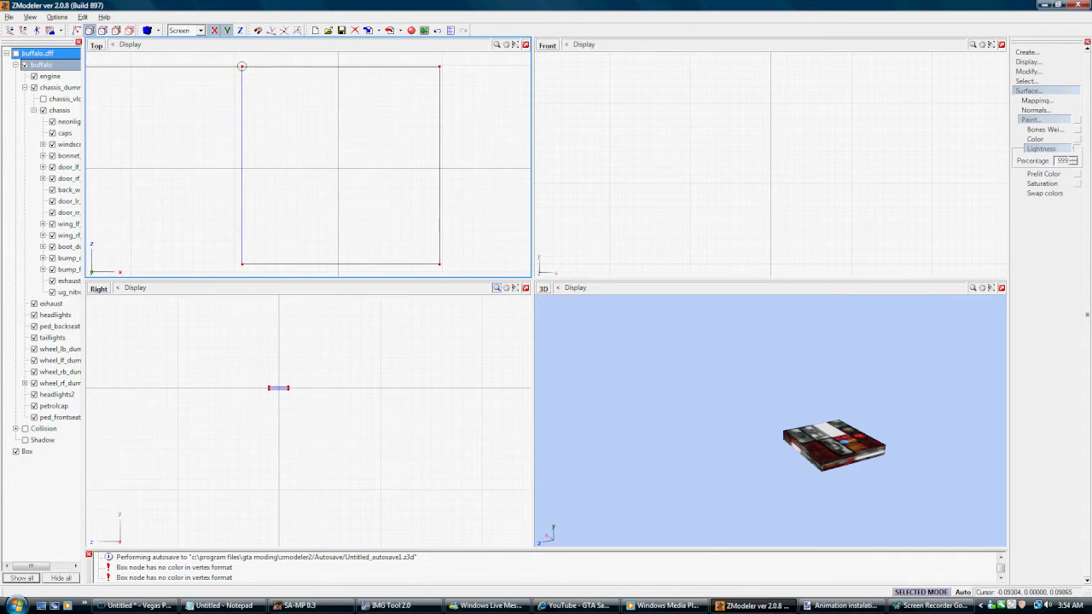
click(1041, 149)
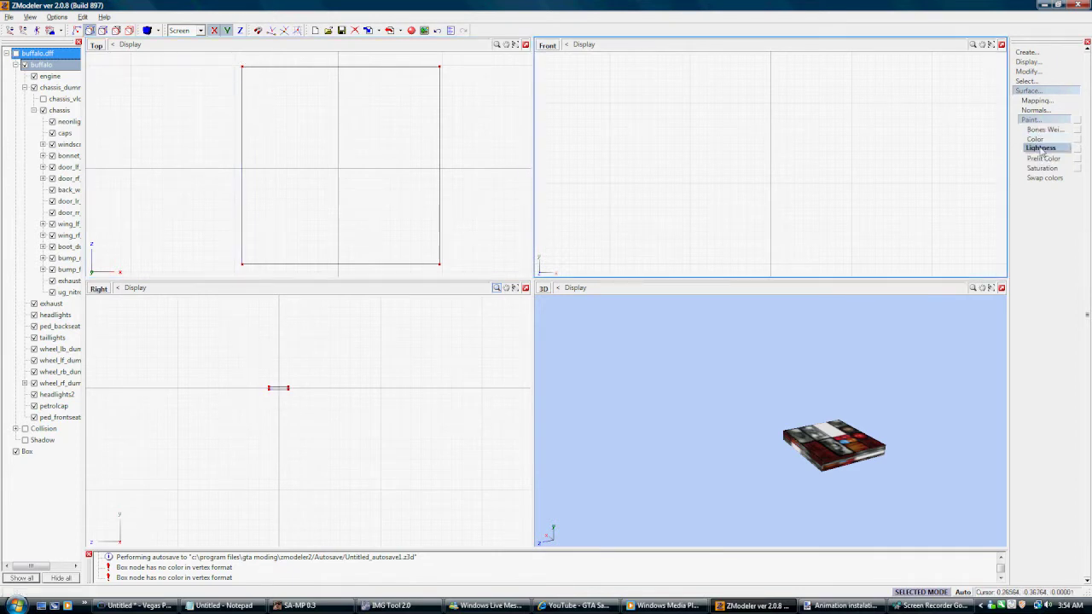
middle_drag(925, 404, 824, 429)
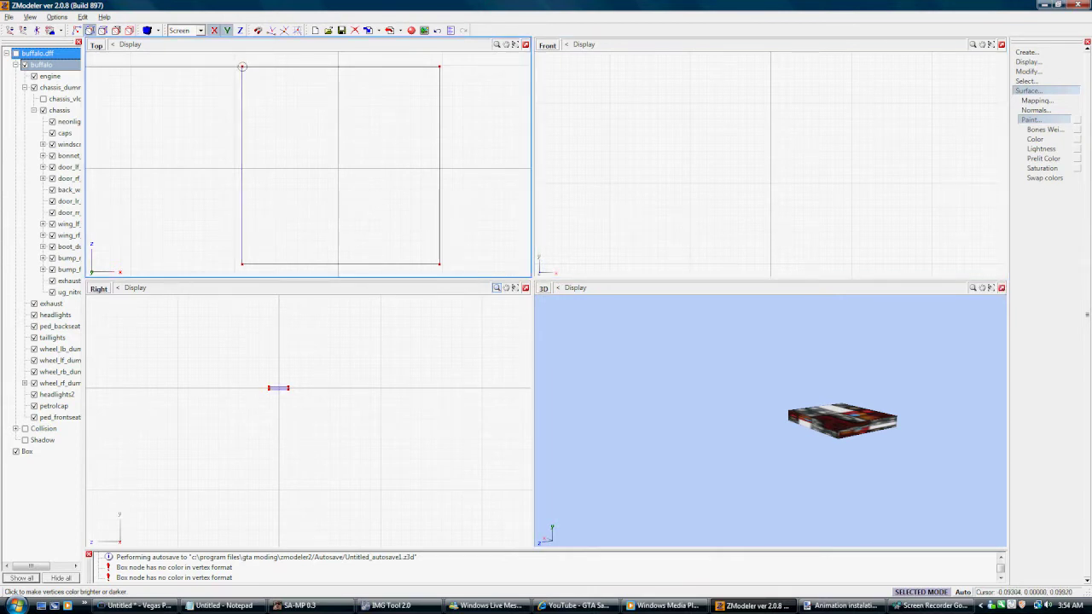
scroll(267, 388, up, 5)
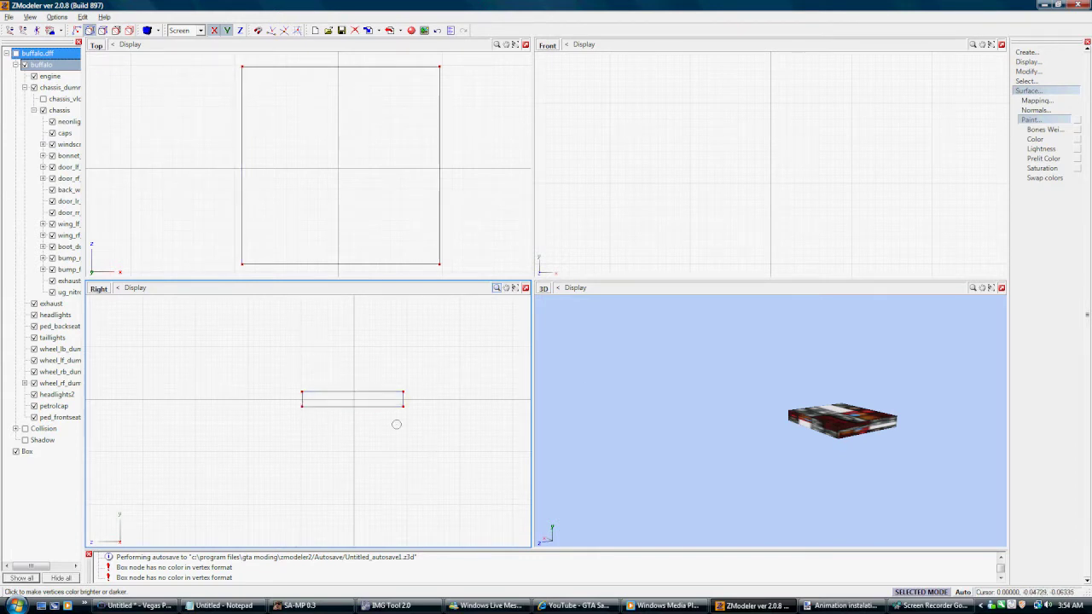
click(1044, 129)
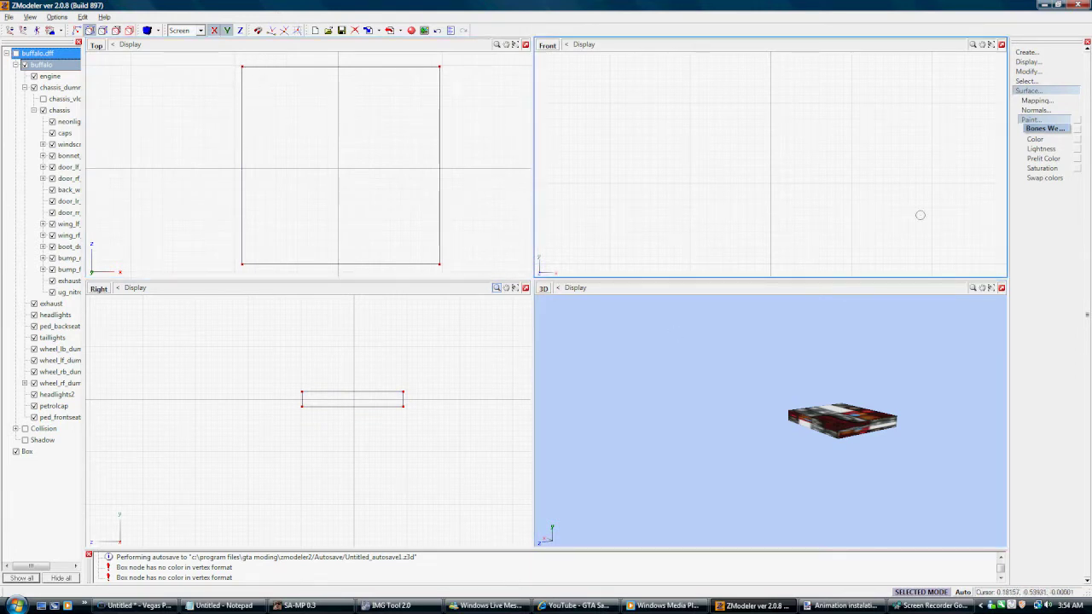
click(1045, 128)
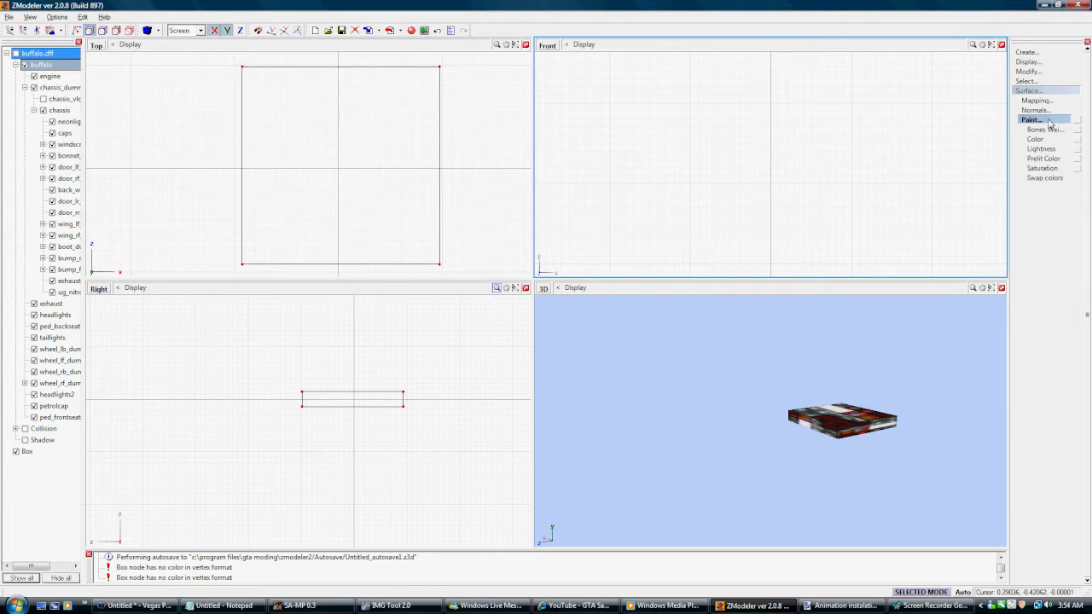
click(1047, 120)
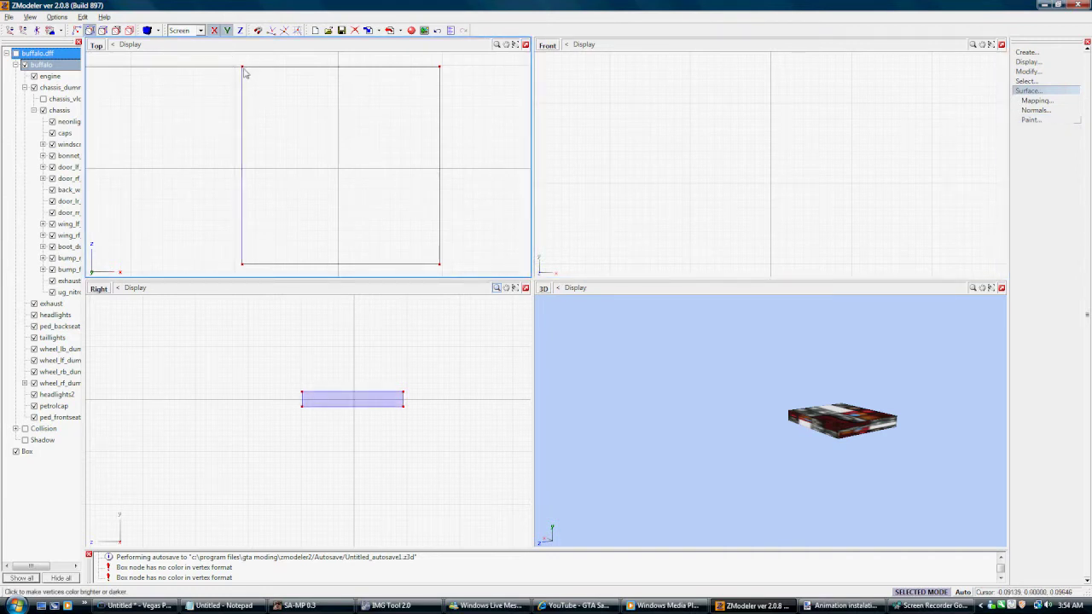
click(942, 463)
- At object level, turn Normals back on in the vertex format of the box's properties and inspect the box in 3D
click(215, 231)
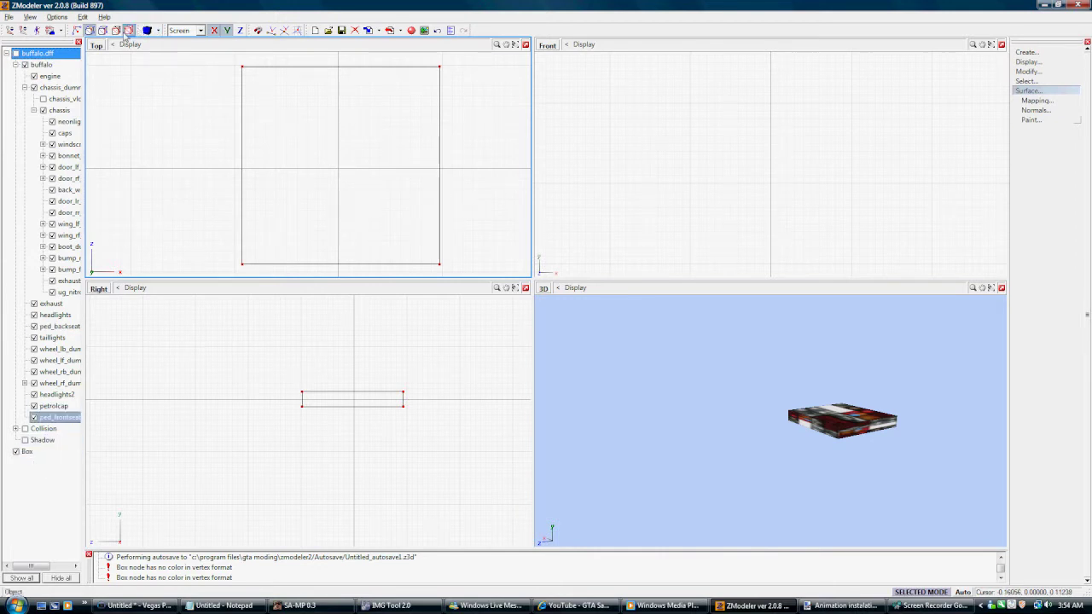
click(275, 110)
right_click(275, 110)
click(304, 144)
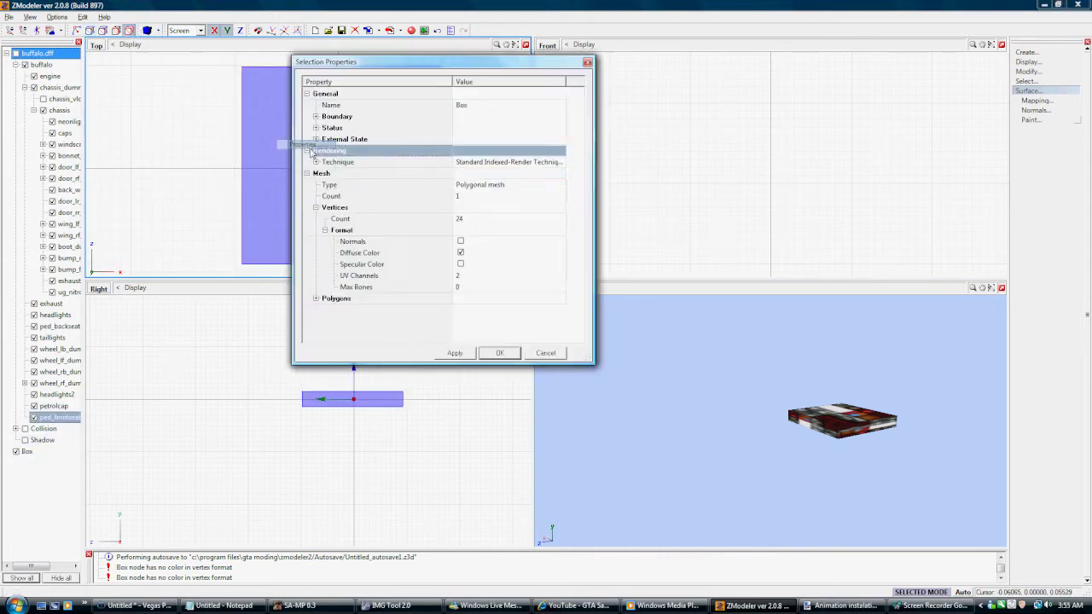
click(460, 252)
click(461, 242)
click(460, 355)
click(499, 353)
middle_drag(854, 410, 801, 437)
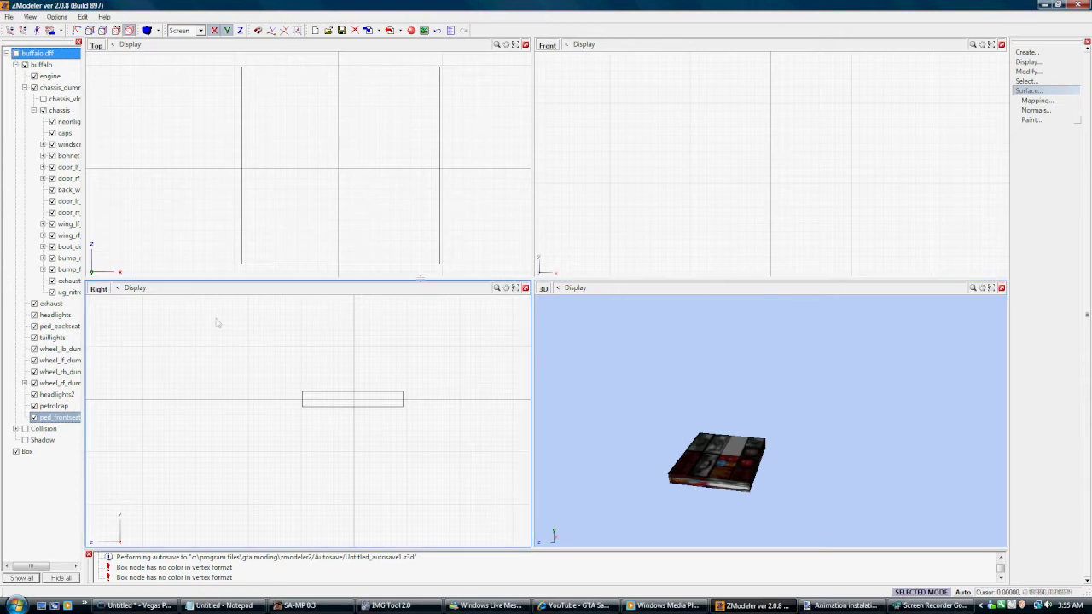
- Change the diffuse colour of the Default Material to orange in the Materials Editor
click(381, 186)
click(231, 194)
click(333, 137)
right_click(380, 92)
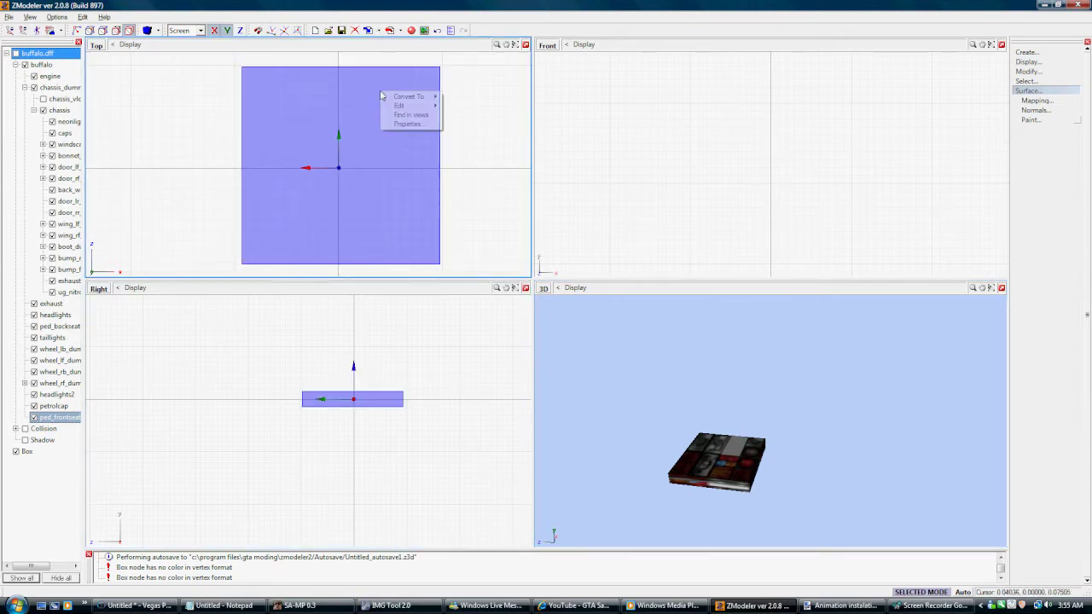
click(410, 30)
click(504, 220)
click(499, 202)
click(495, 305)
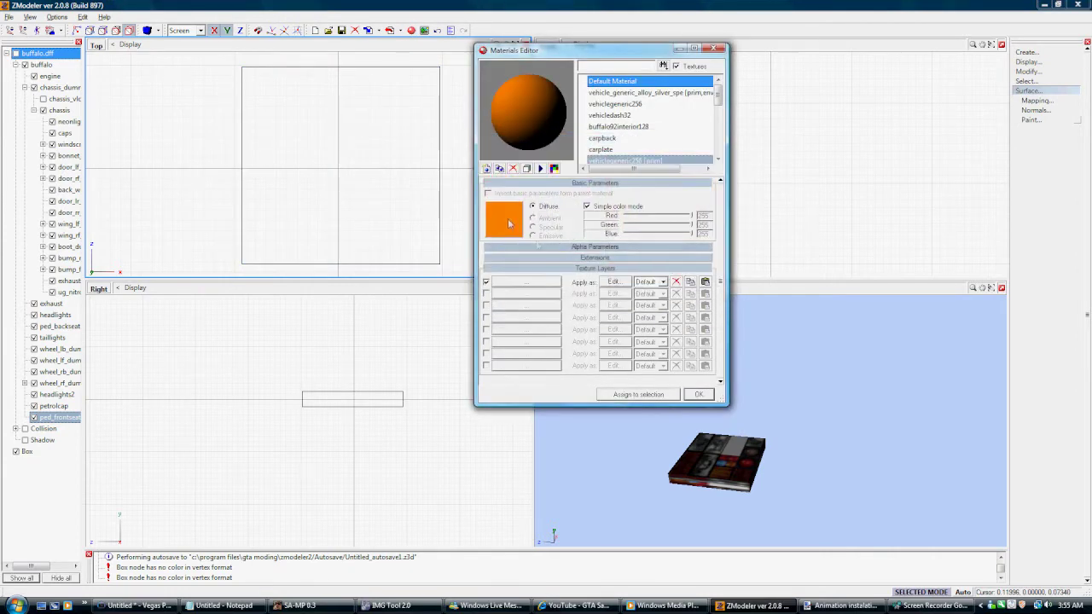
- Set the Default Material's diffuse colour to white (255, 255, 255)
click(503, 220)
click(584, 226)
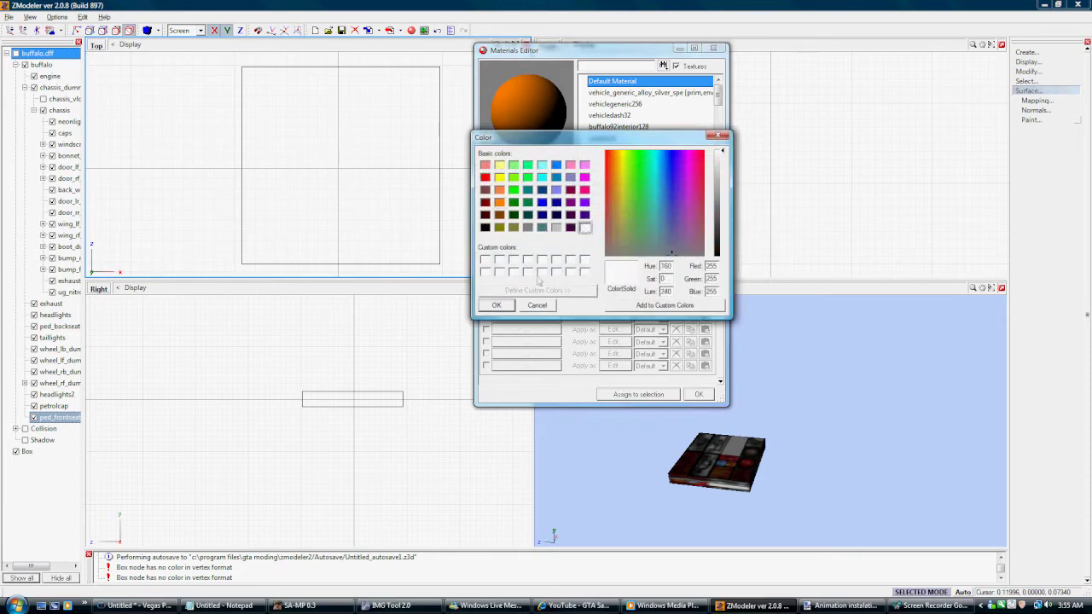
click(495, 305)
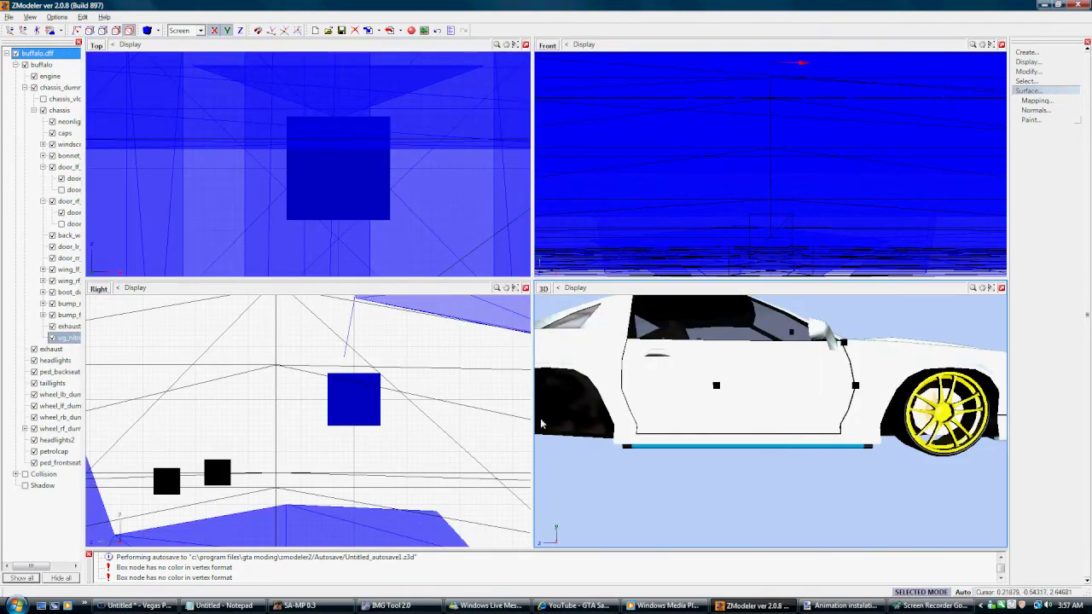
- Examine the car's door side in 3D and highlight the back_w, door_lr, ped_backseat and ped_frontseat nodes in the object hierarchy
middle_drag(798, 454, 784, 463)
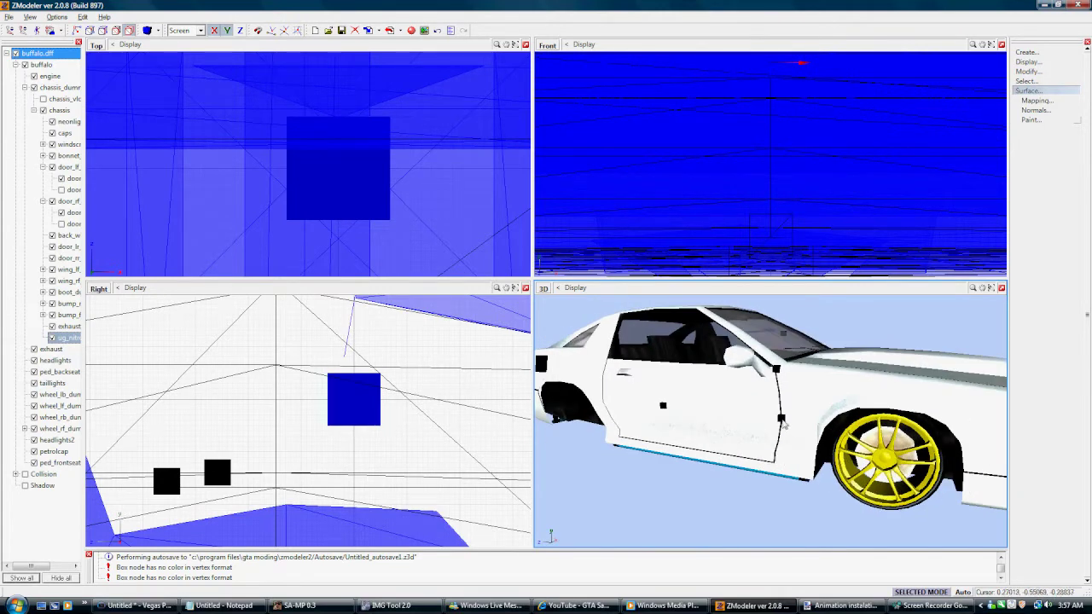
middle_drag(788, 423, 806, 424)
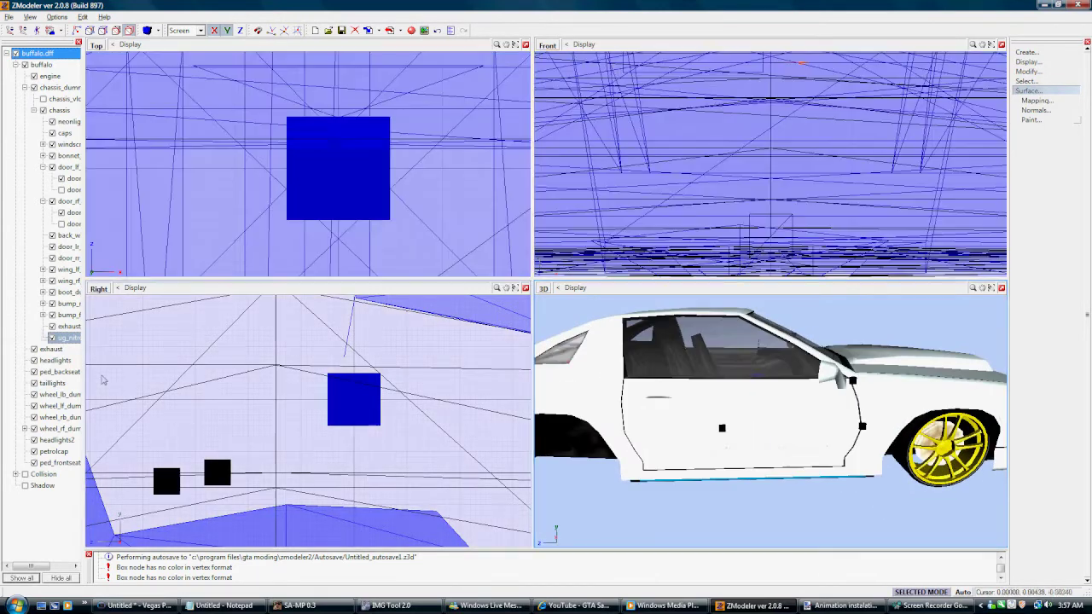
click(67, 235)
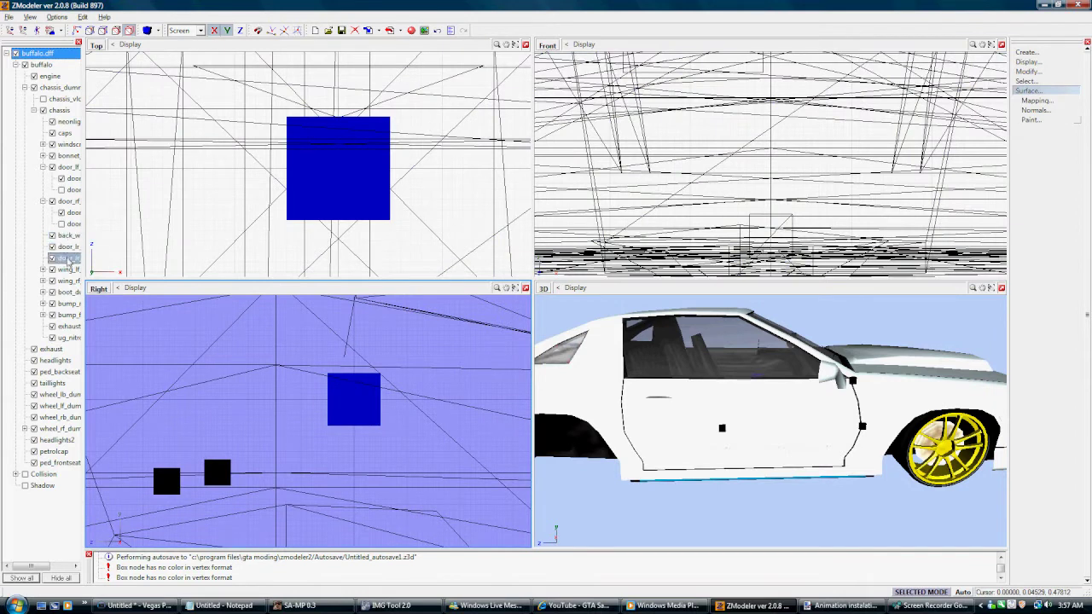
click(68, 246)
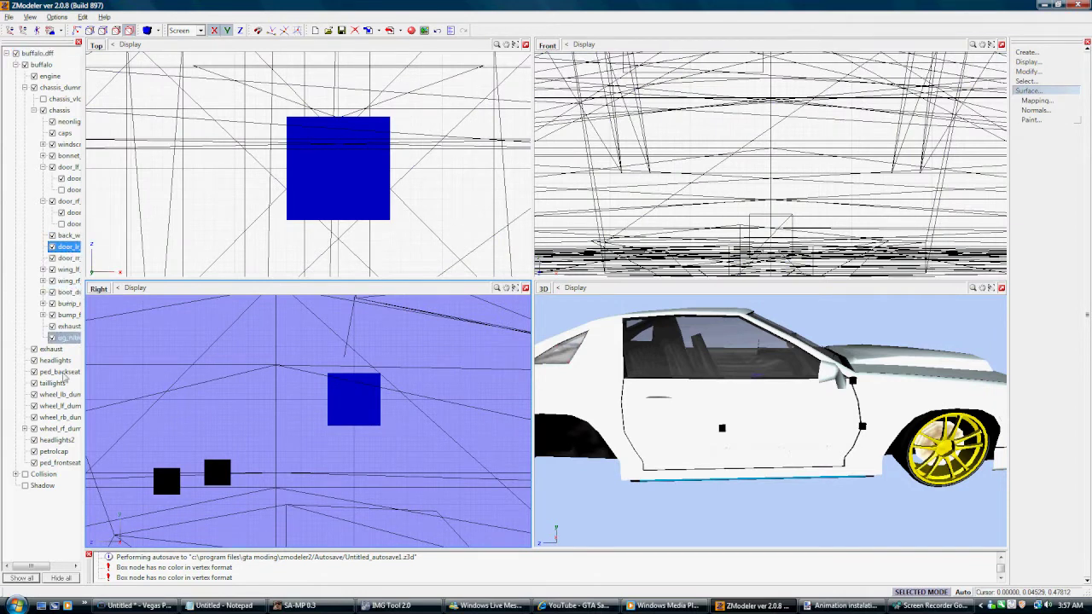
click(56, 374)
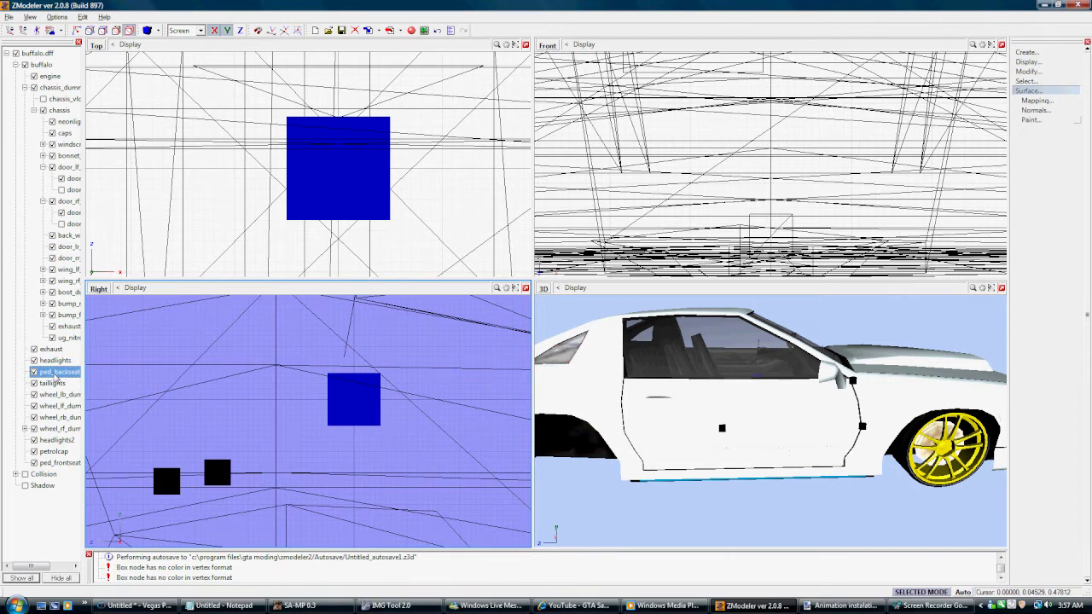
click(60, 462)
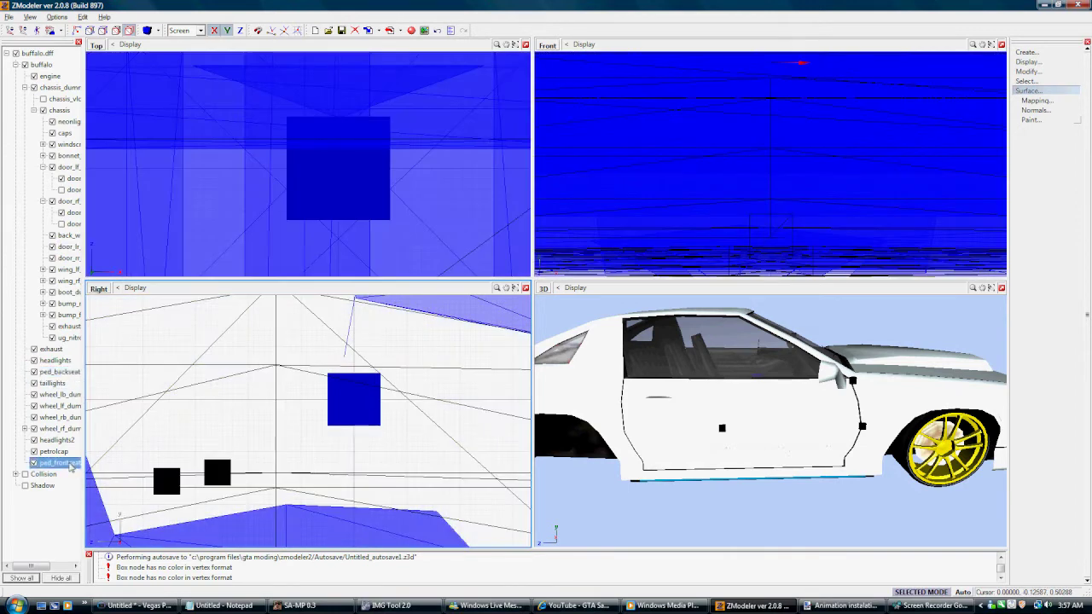
- Locate the ped_frontseat dummy behind the door in the Right view, select it and bring up its options
click(174, 459)
scroll(171, 463, down, 5)
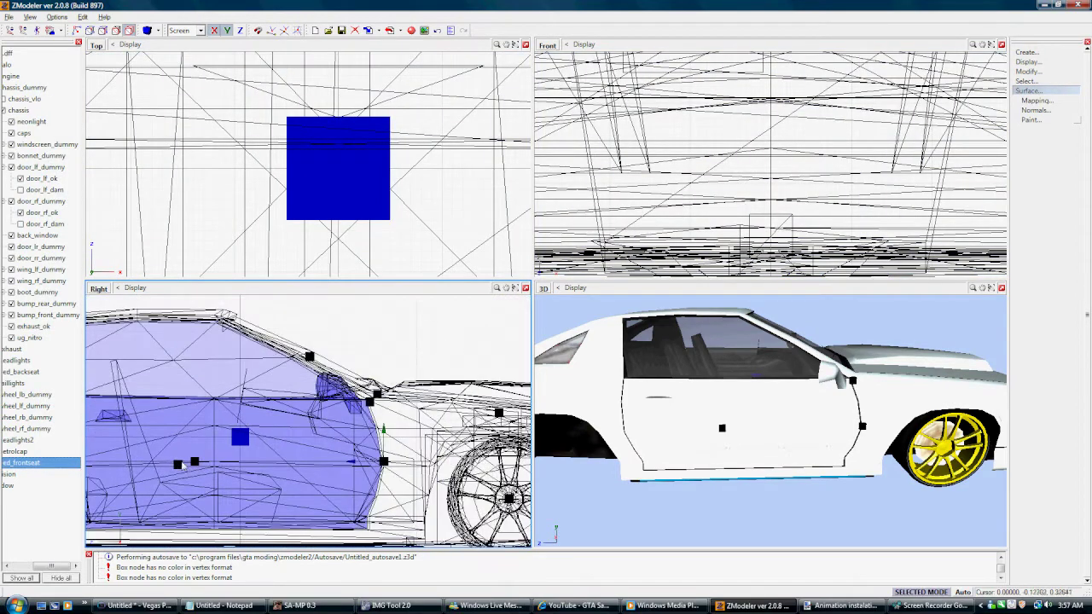
right_click(178, 465)
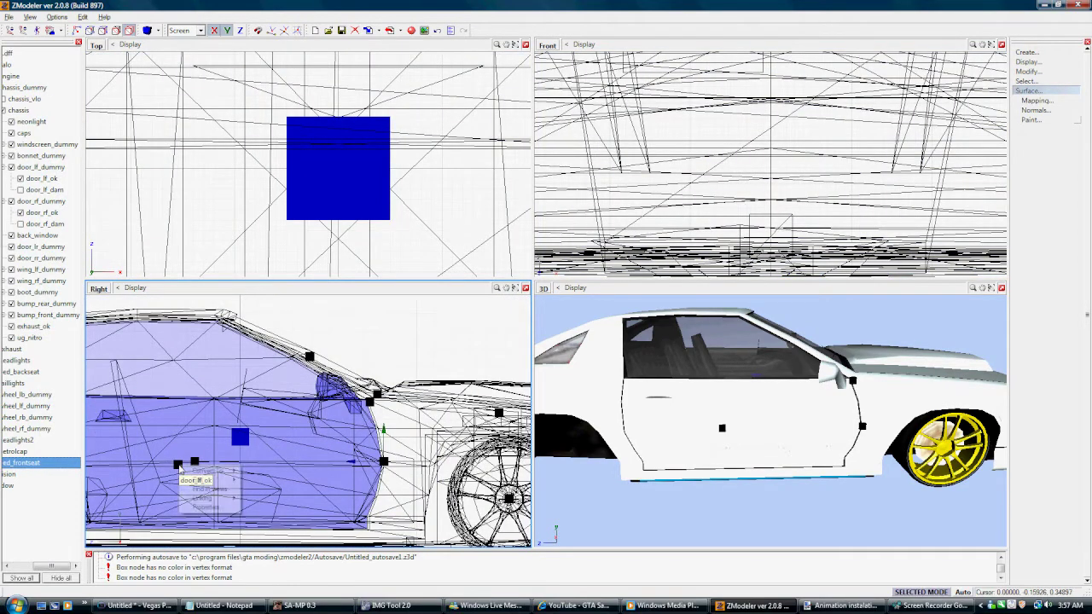
click(175, 440)
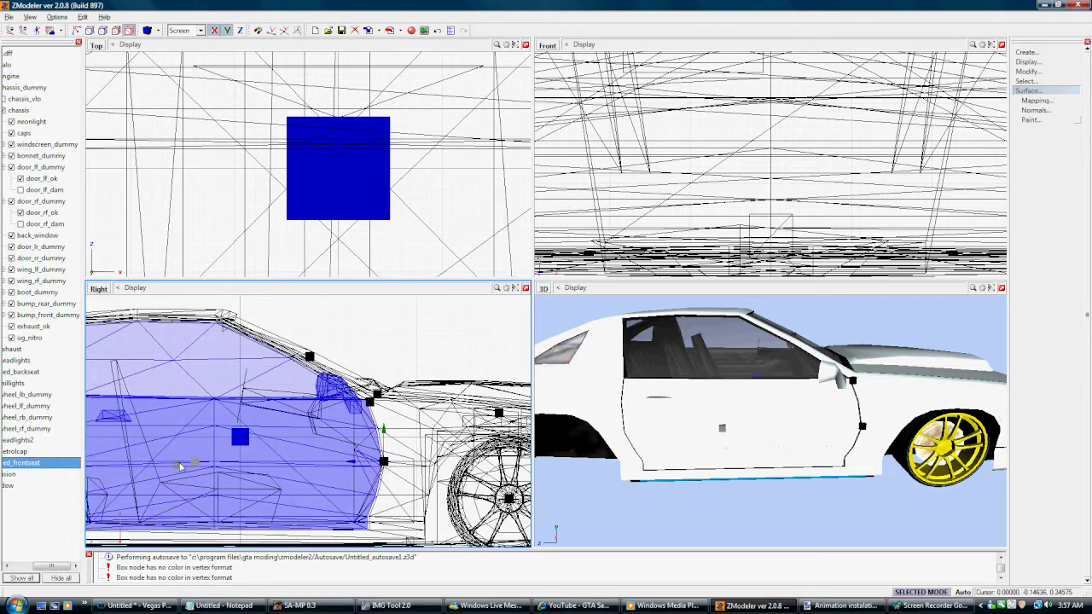
click(179, 466)
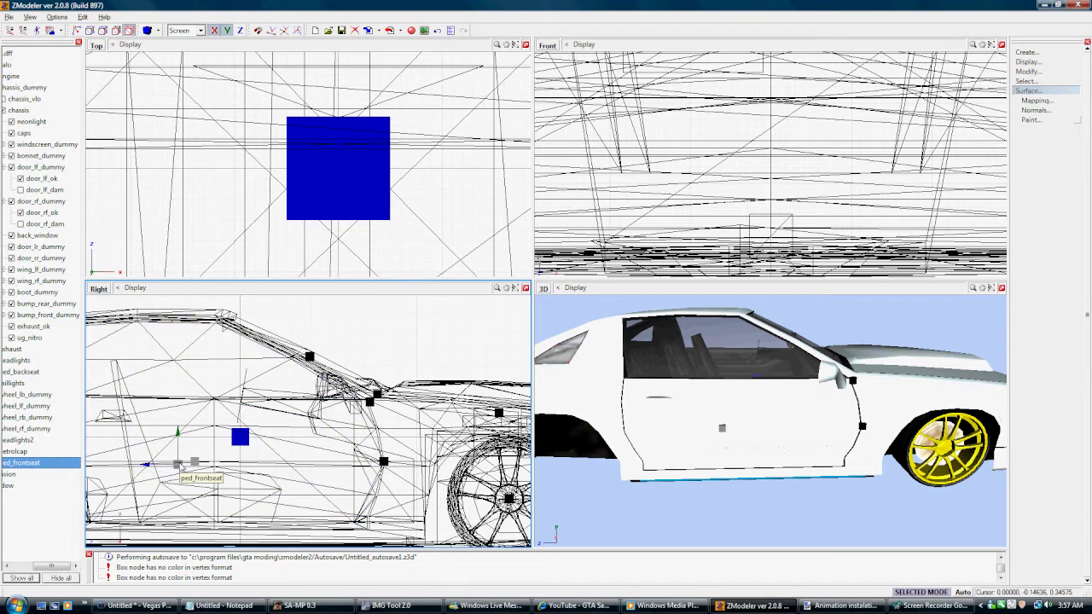
right_click(180, 467)
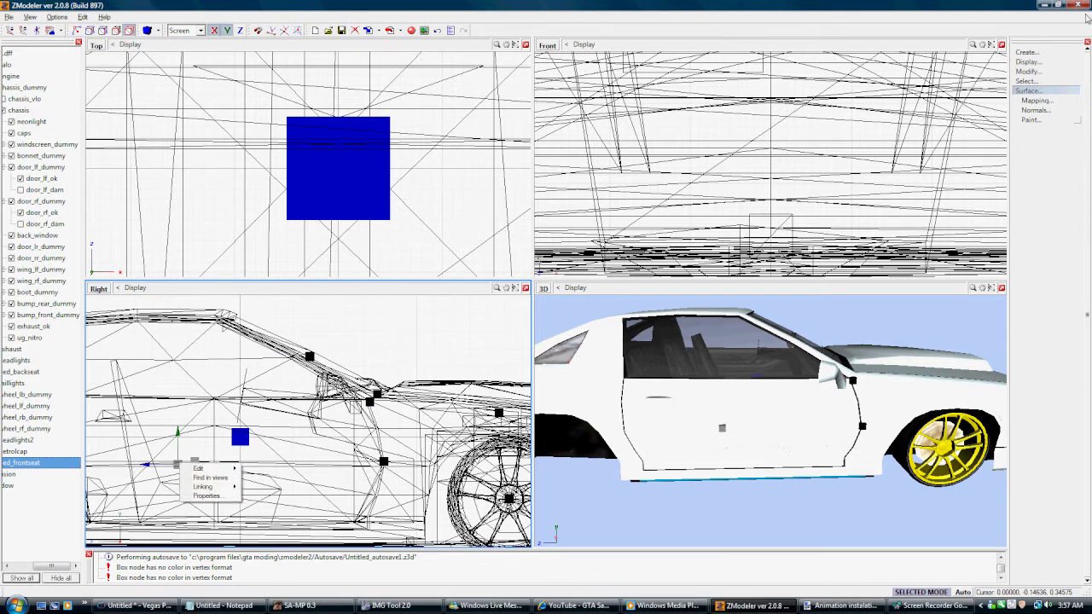
- Try the Copy tool on the ped_frontseat dummy in the Right view
click(1026, 52)
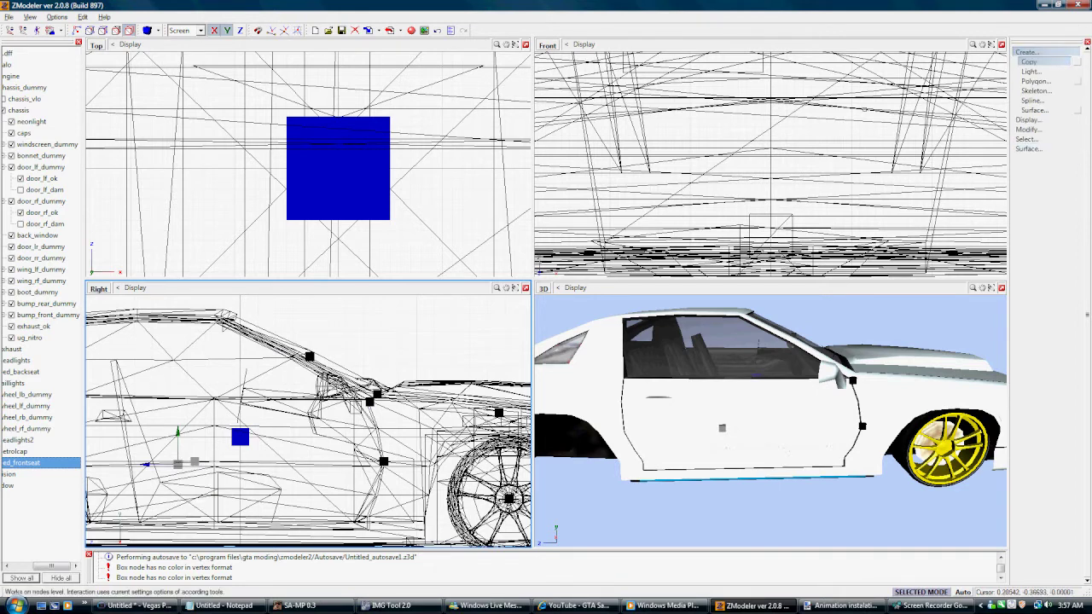
click(1029, 61)
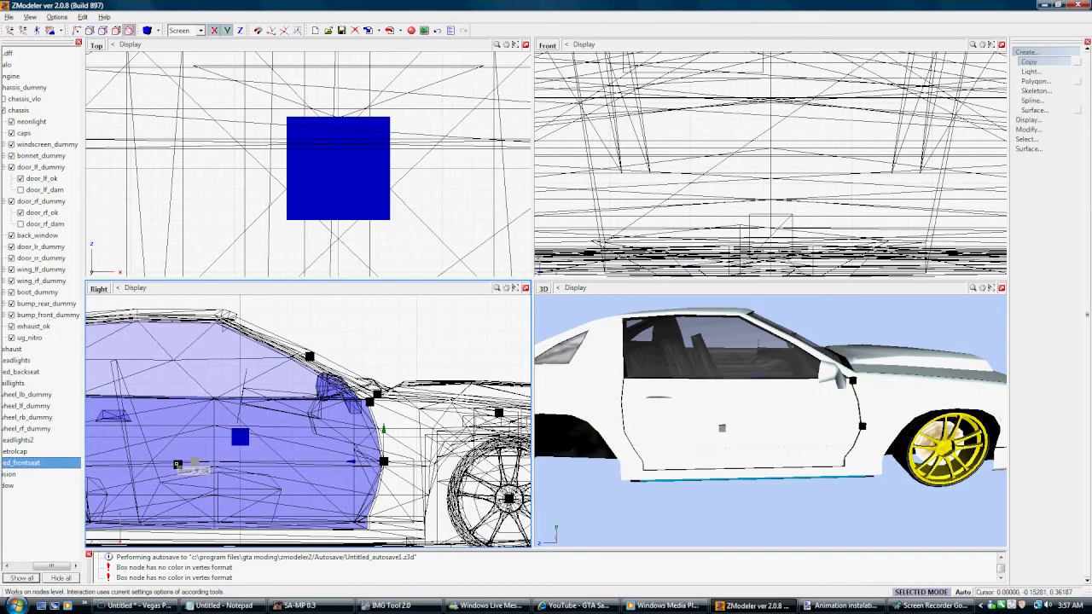
click(178, 465)
- Activate the Move tool and restrict movement to the X axis by turning the Y axis off
click(1026, 52)
click(1027, 71)
click(1030, 178)
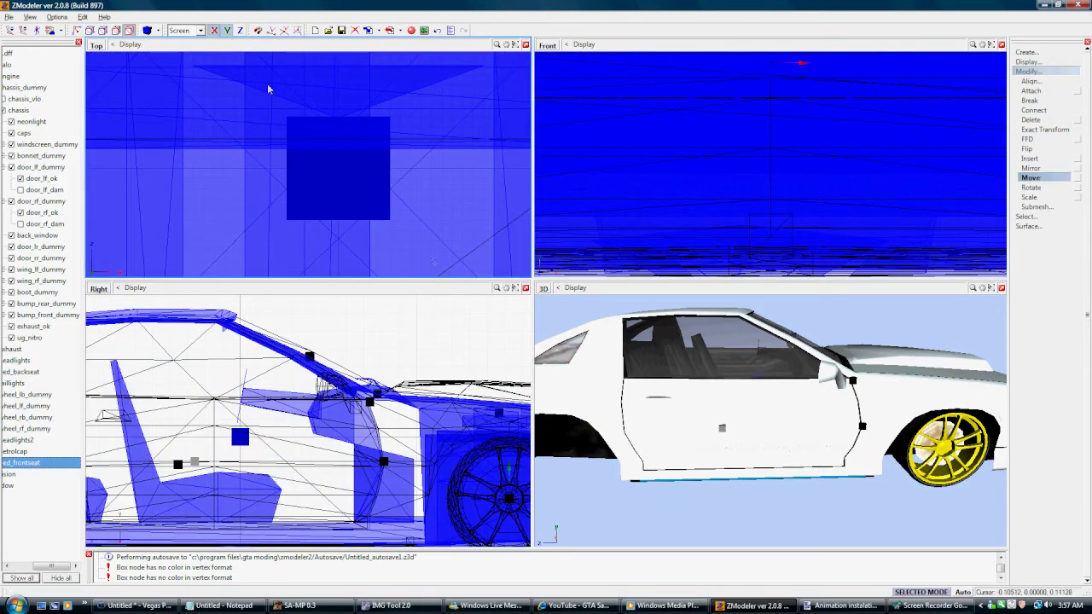
click(226, 30)
scroll(426, 346, down, 4)
scroll(228, 424, up, 4)
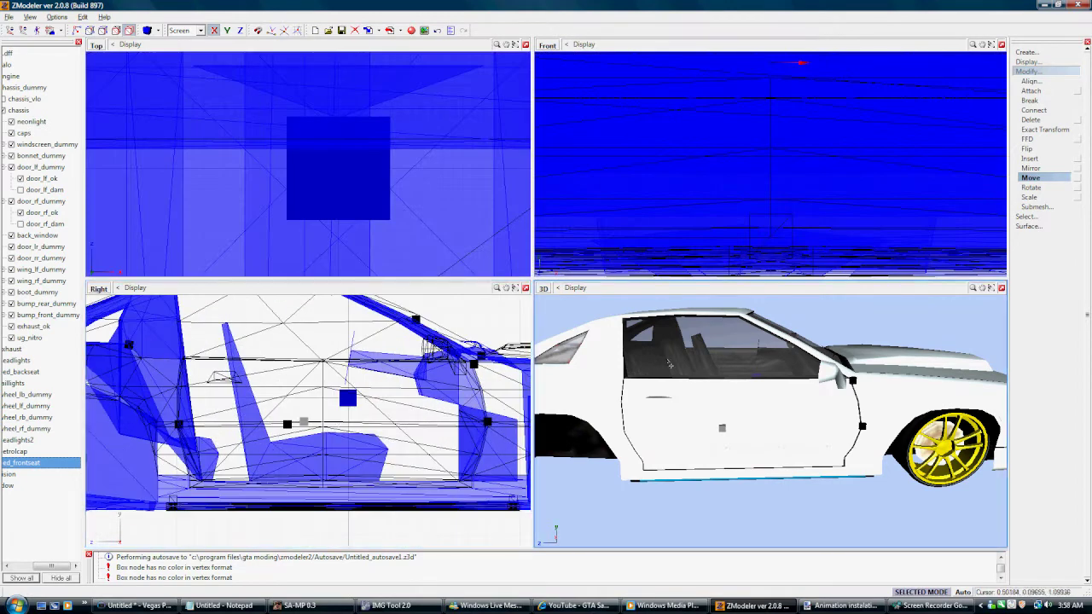
- Try to select the front seat dummy in the Right view with a Quadr selection
click(1027, 216)
click(1030, 284)
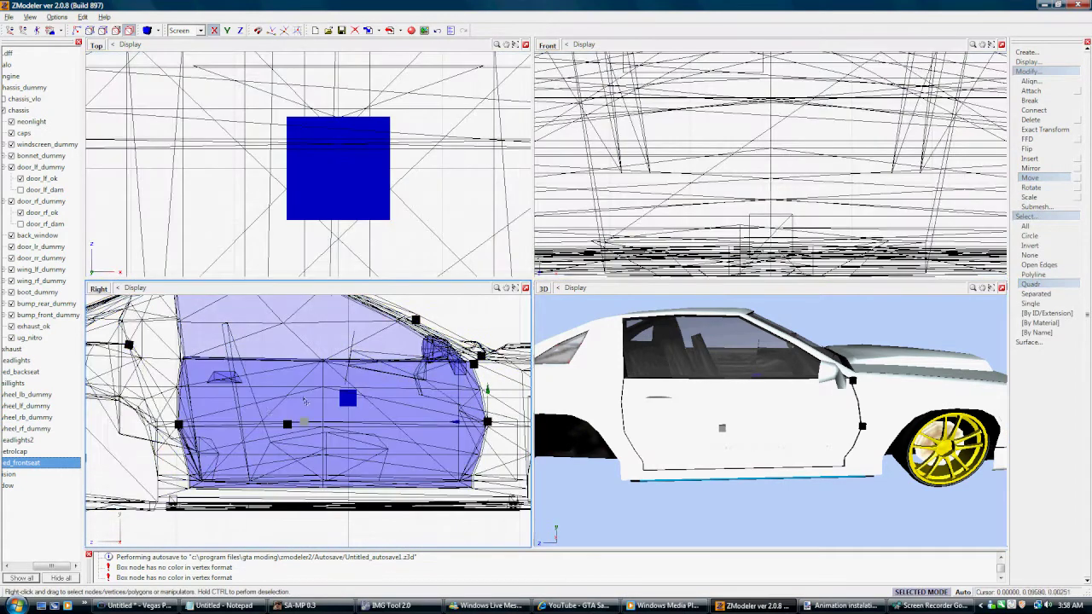
right_click(263, 406)
click(287, 424)
right_drag(264, 399, 288, 427)
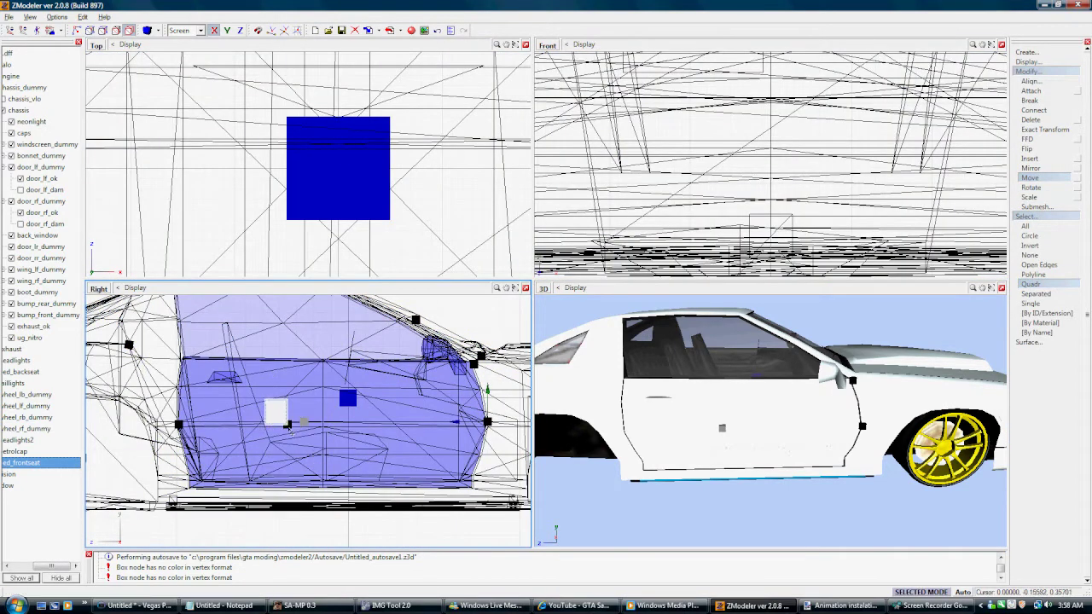
drag(288, 425, 299, 436)
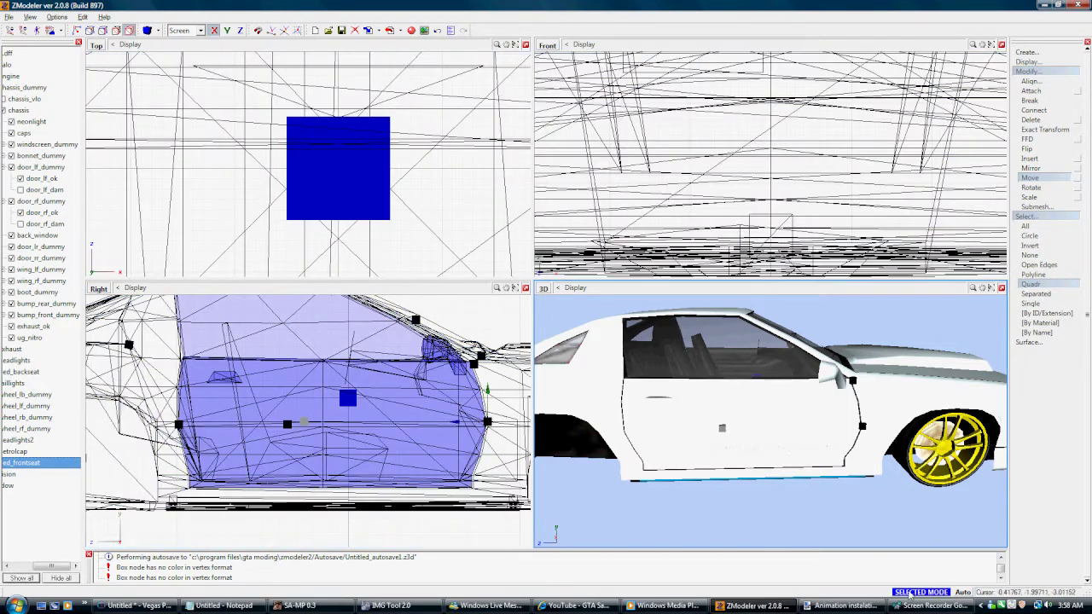
- Turn Selected Mode on and off again while checking the dummies around the door
click(148, 30)
click(129, 31)
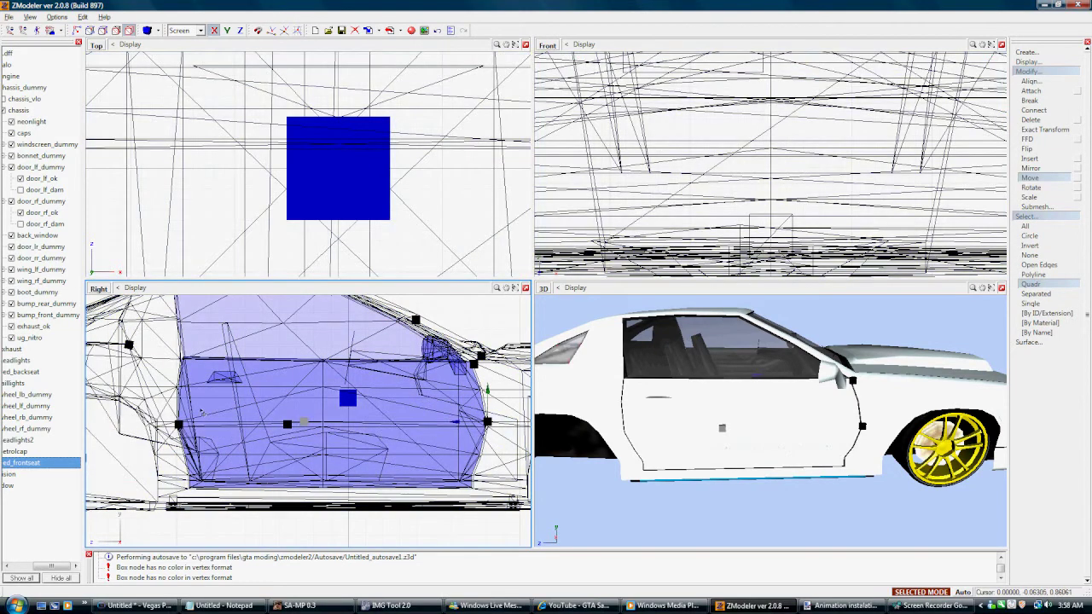
click(174, 426)
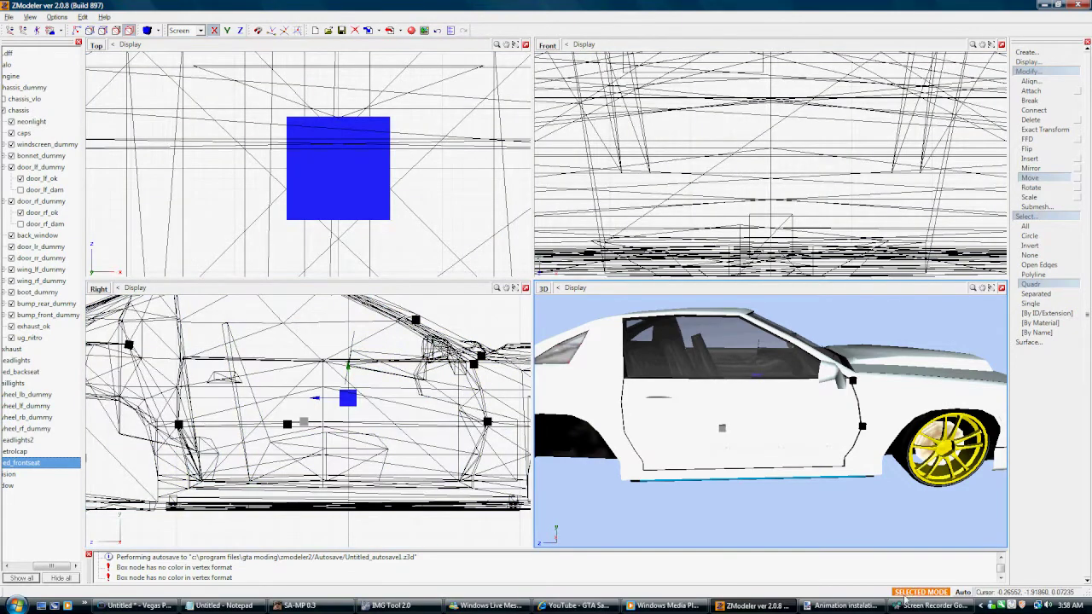
click(919, 596)
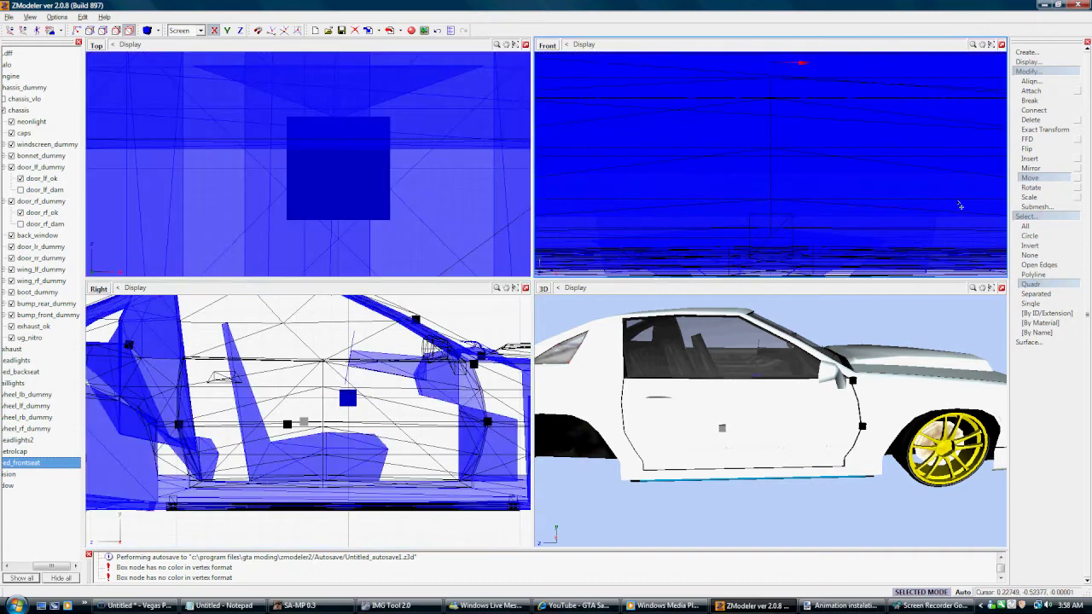
- Clear the selection of the dummy at the door's front hinge in the Right view
click(1029, 177)
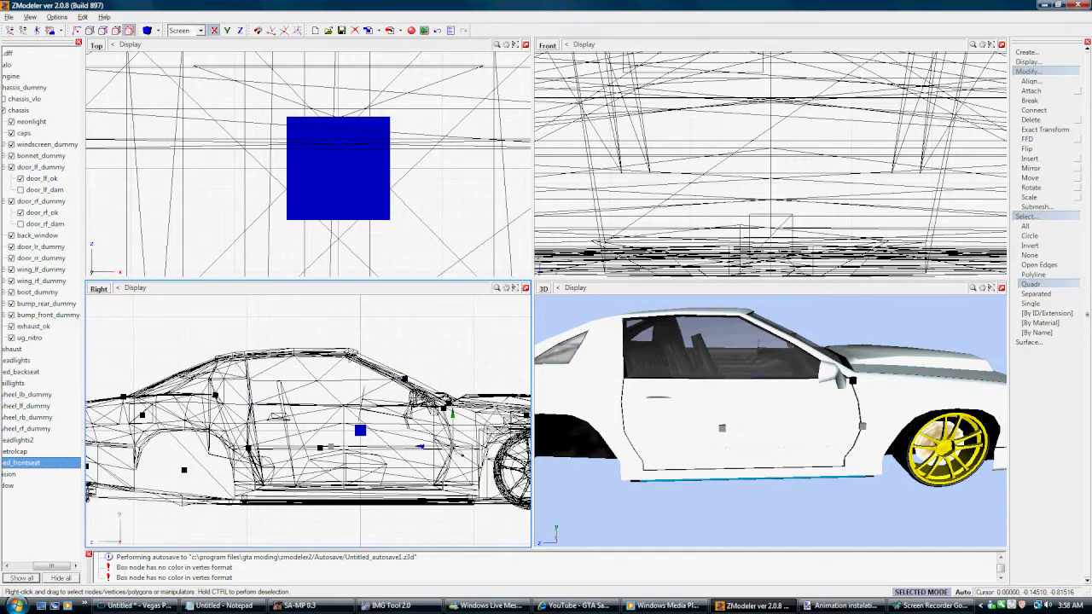
scroll(455, 448, up, 5)
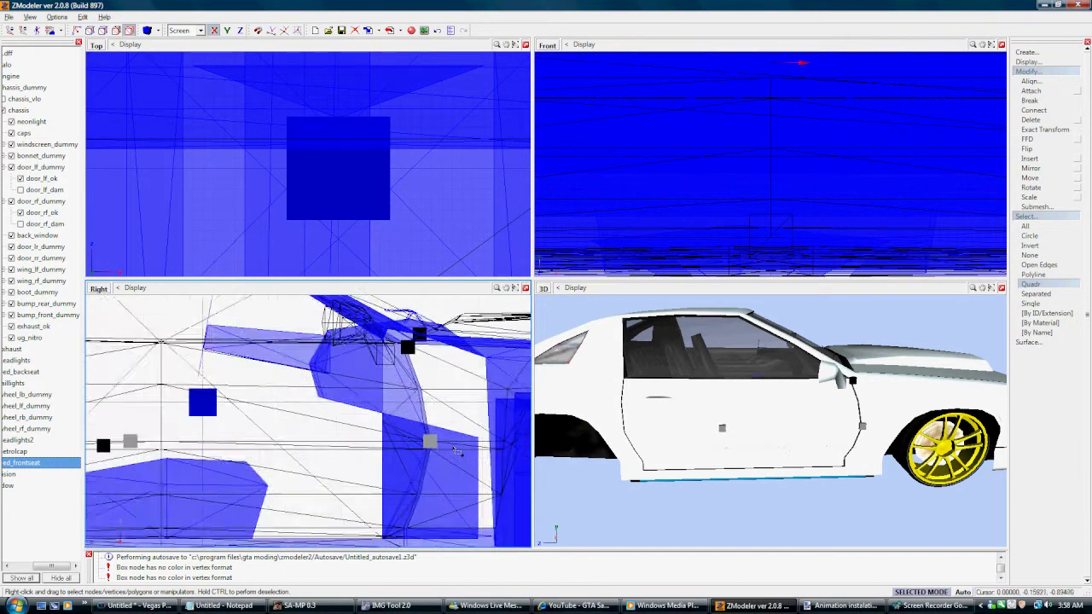
click(435, 449)
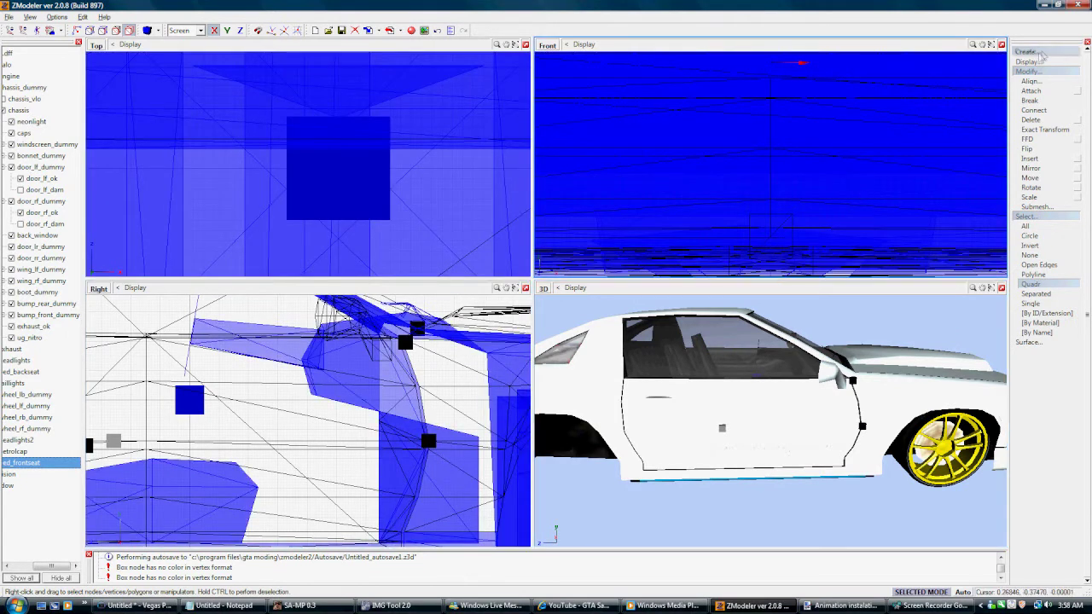
- Try the Copy and Move tools on the door hinge dummy and deselect the seat dummy in the Right view
click(1026, 52)
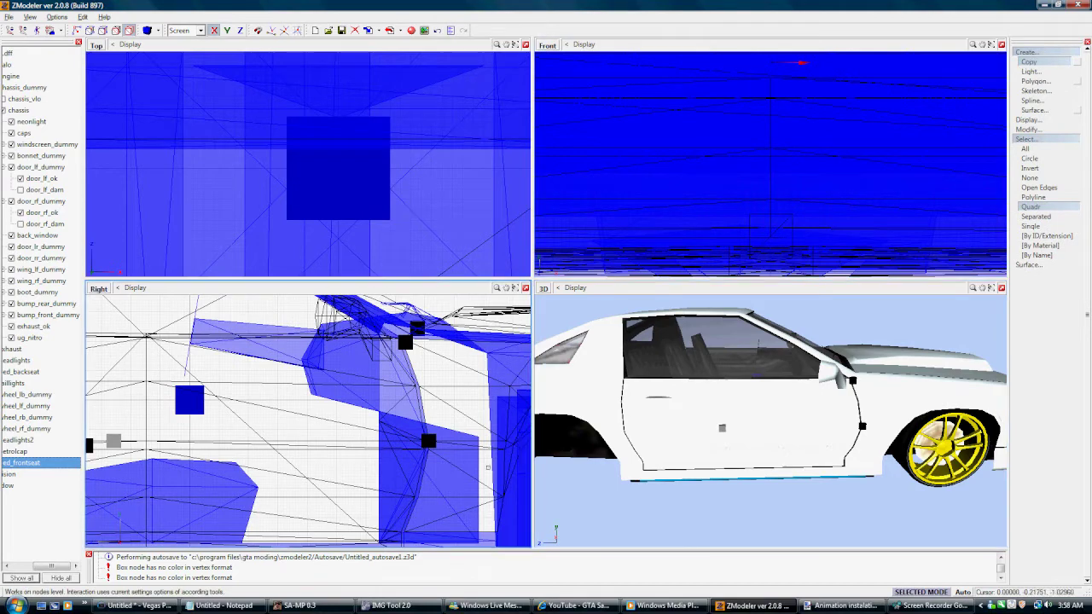
click(427, 441)
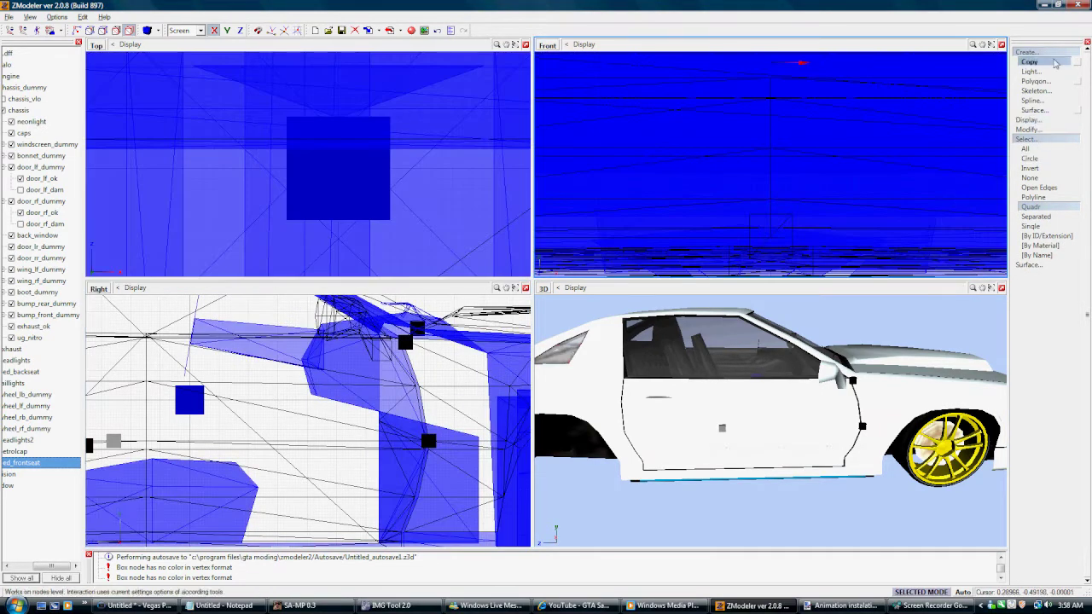
click(1026, 52)
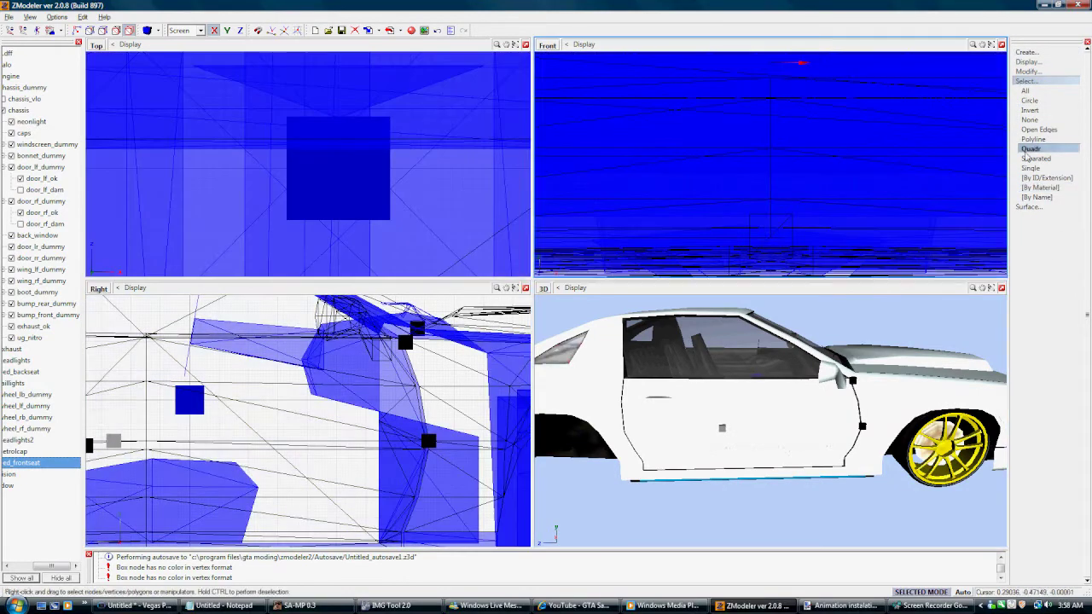
click(1028, 71)
click(1030, 177)
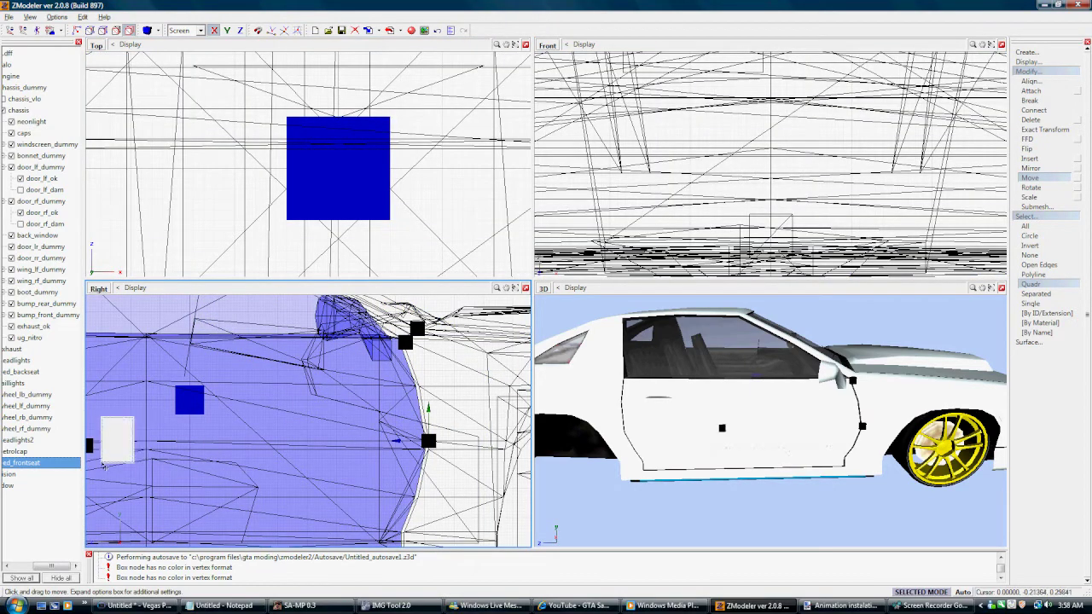
scroll(194, 411, down, 5)
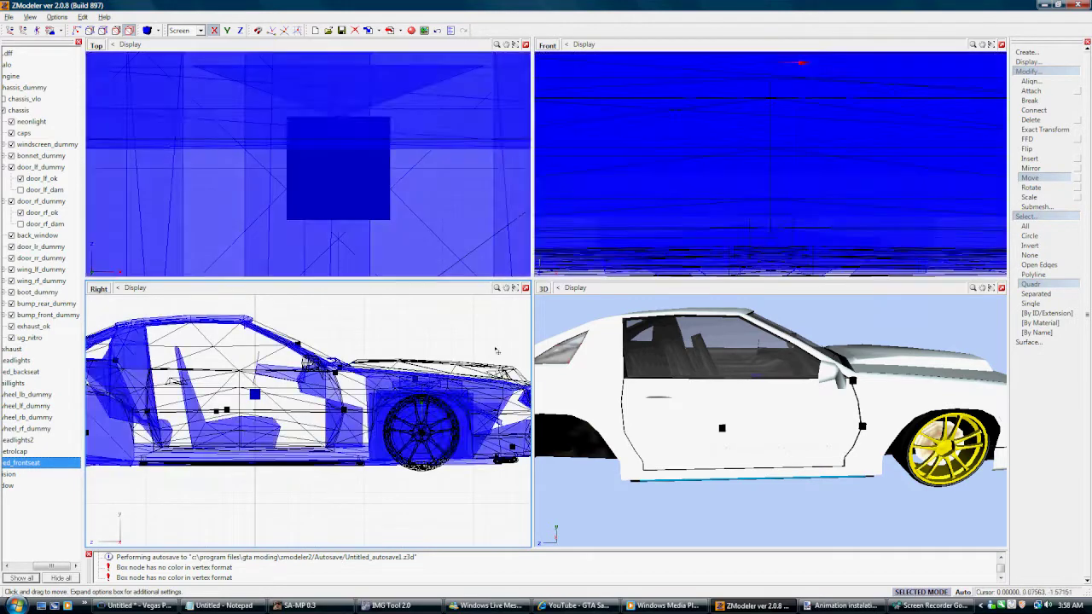
click(1028, 71)
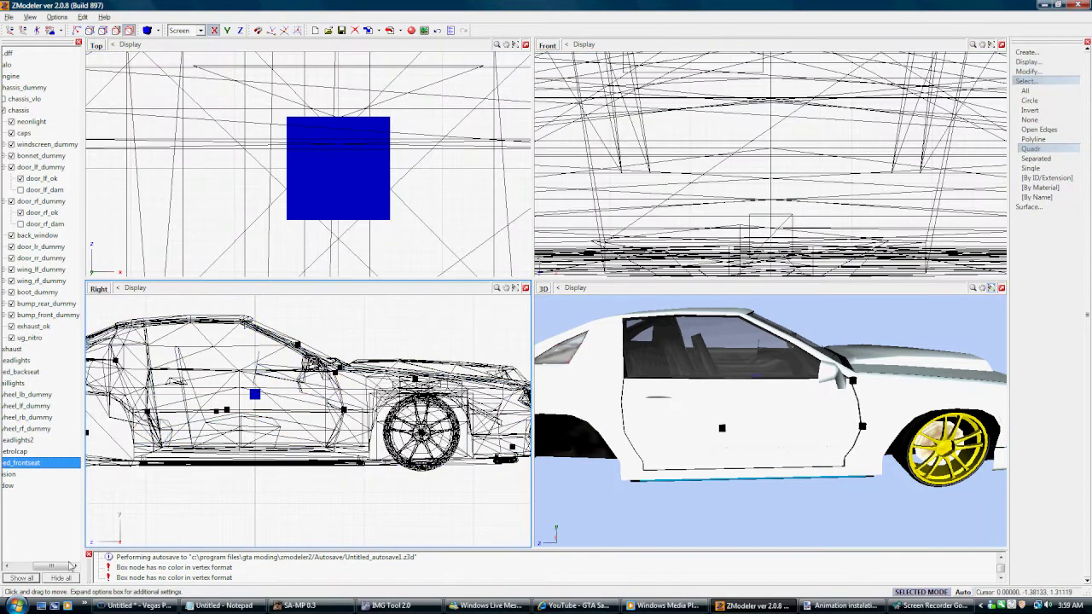
- Highlight ped_frontseat and chassis in the object hierarchy, and expand the left front wing dummy under chassis
drag(51, 566, 28, 567)
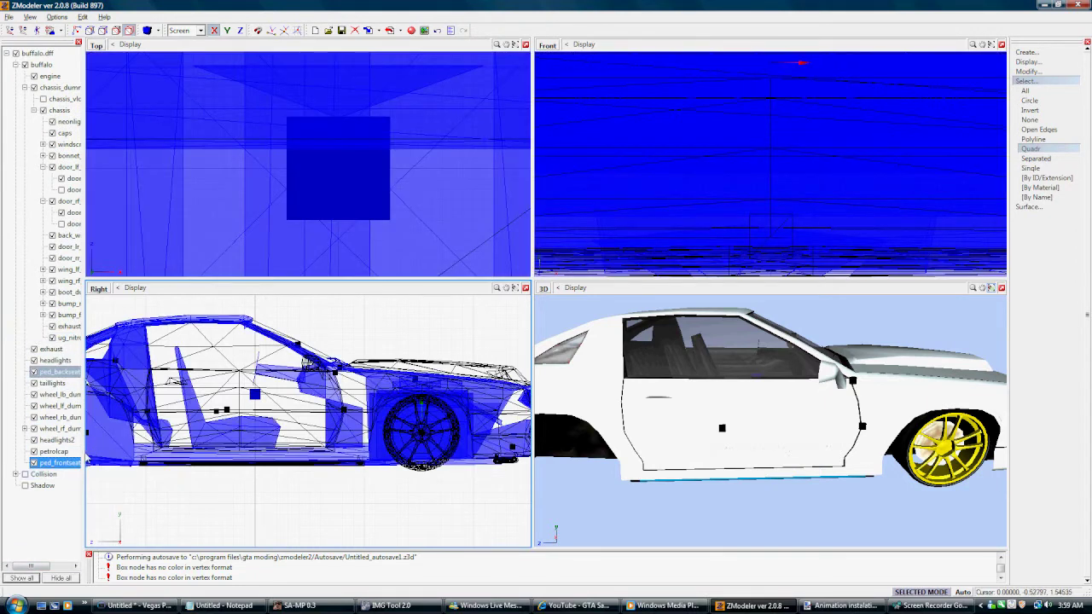
click(53, 463)
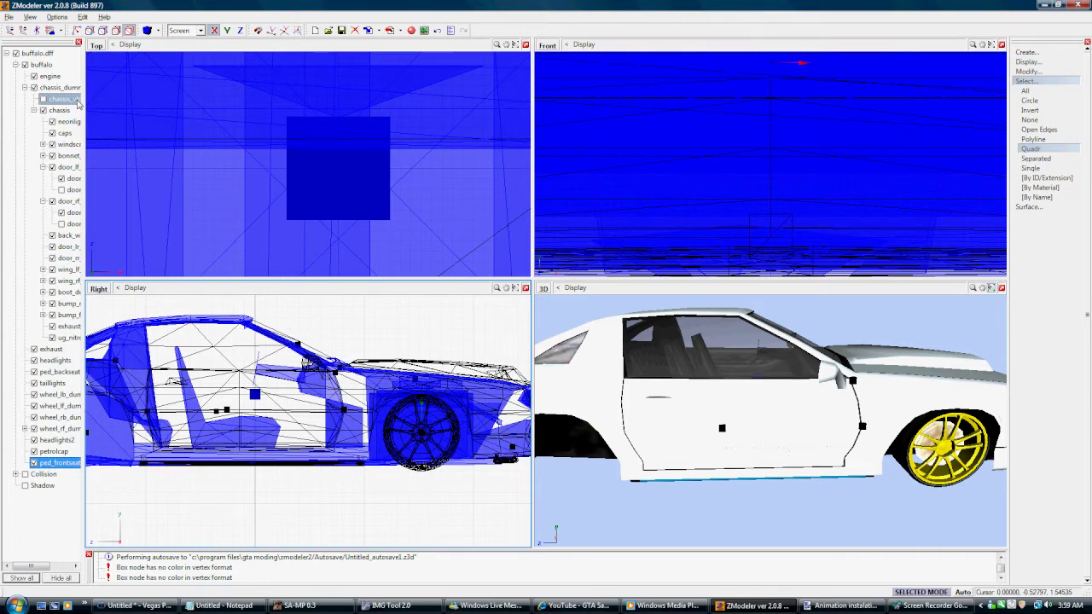
click(33, 111)
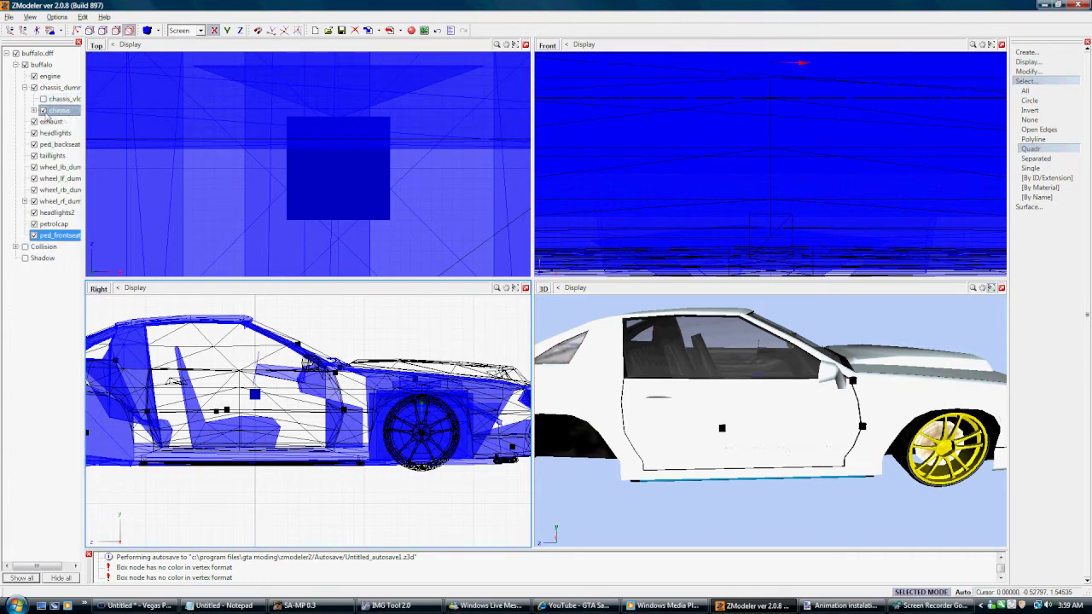
click(53, 111)
click(33, 88)
click(33, 111)
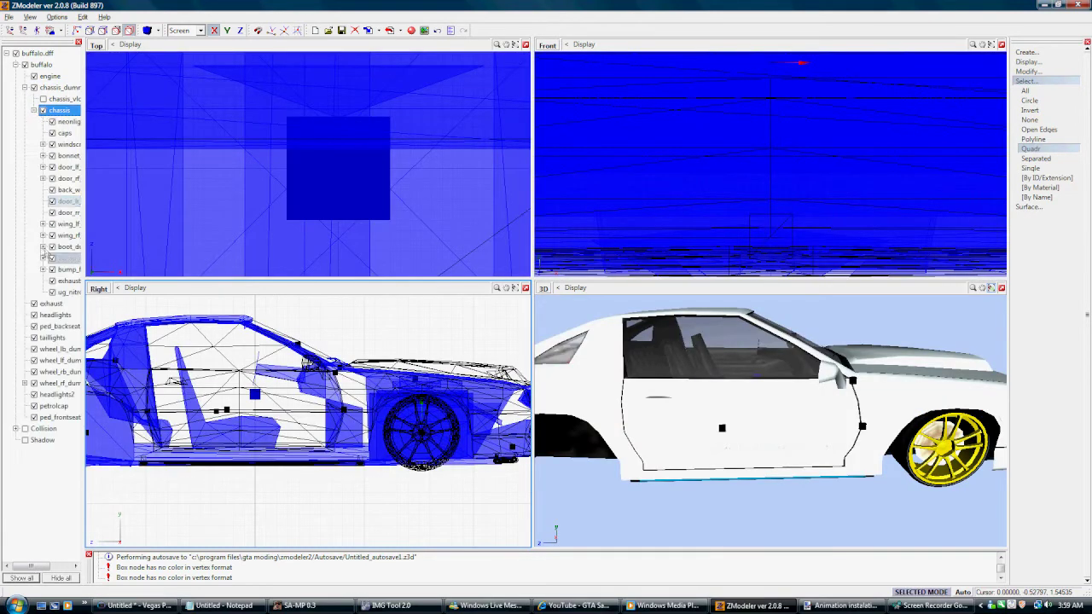
click(69, 224)
click(44, 224)
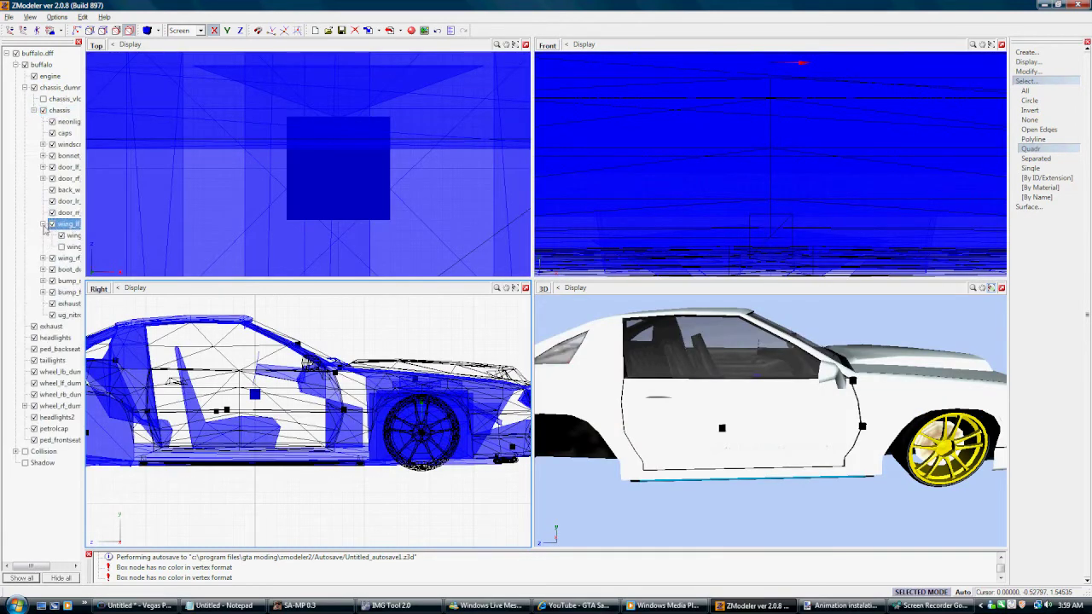
- Hide the car's intact left front wing, show its damaged version instead, and inspect it in 3D
middle_drag(785, 409, 716, 435)
scroll(750, 414, down, 3)
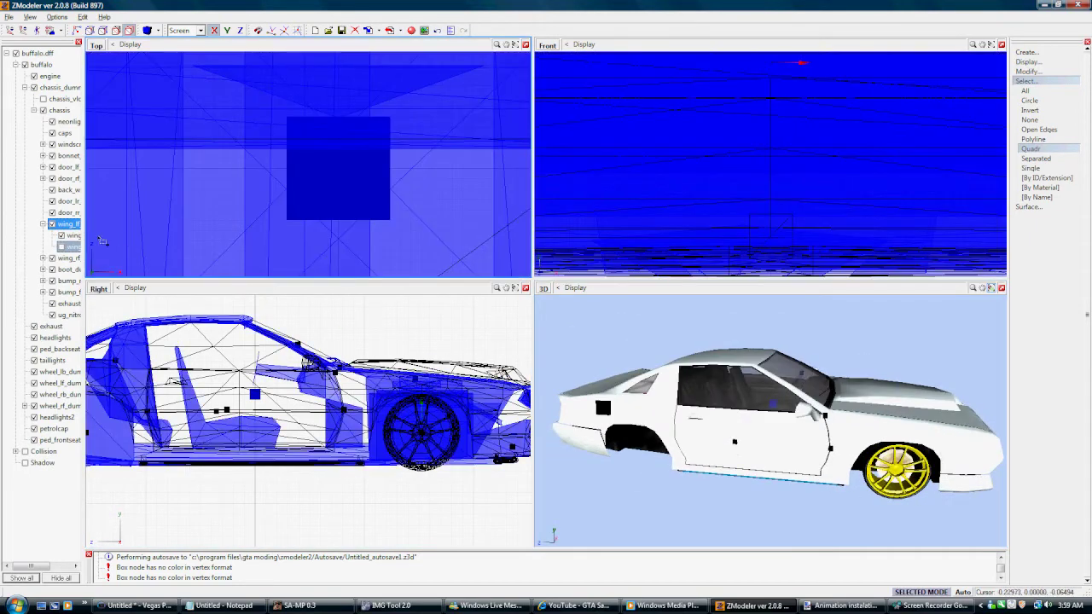
click(53, 225)
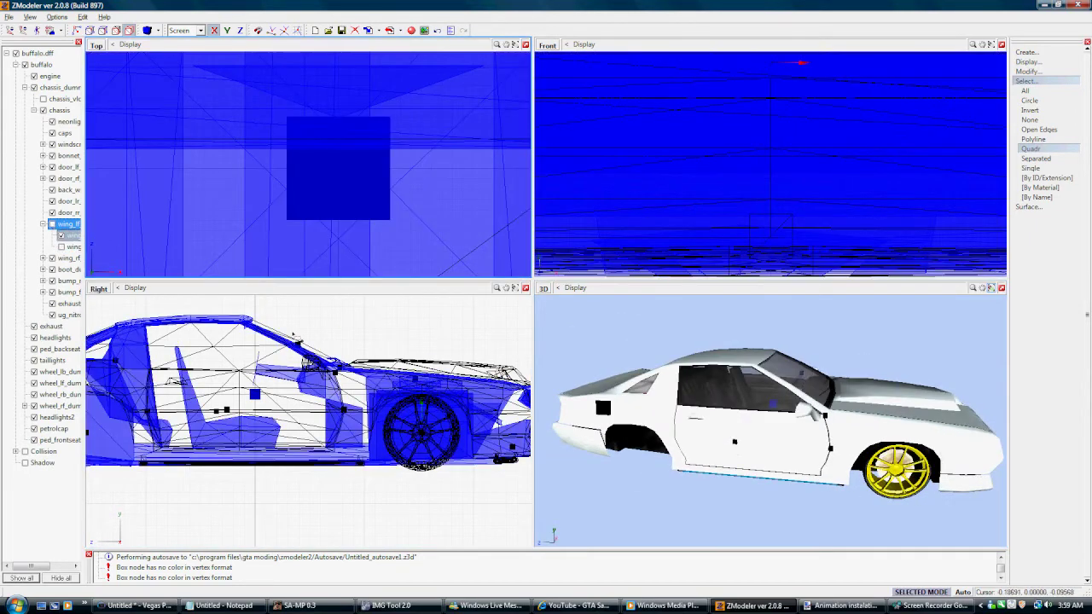
scroll(561, 457, up, 3)
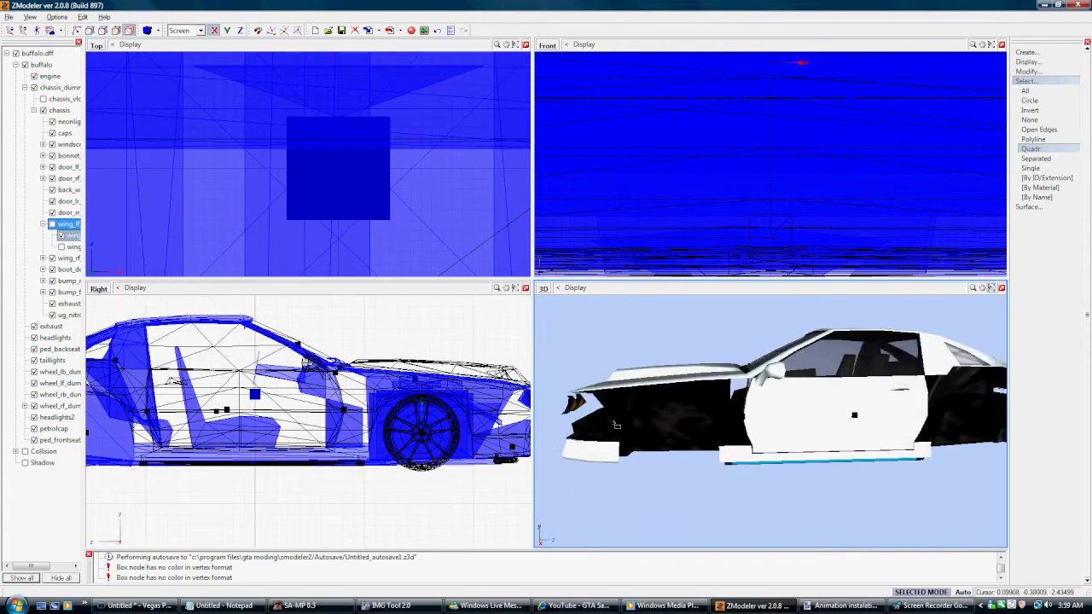
click(63, 236)
click(61, 248)
middle_drag(550, 415, 741, 417)
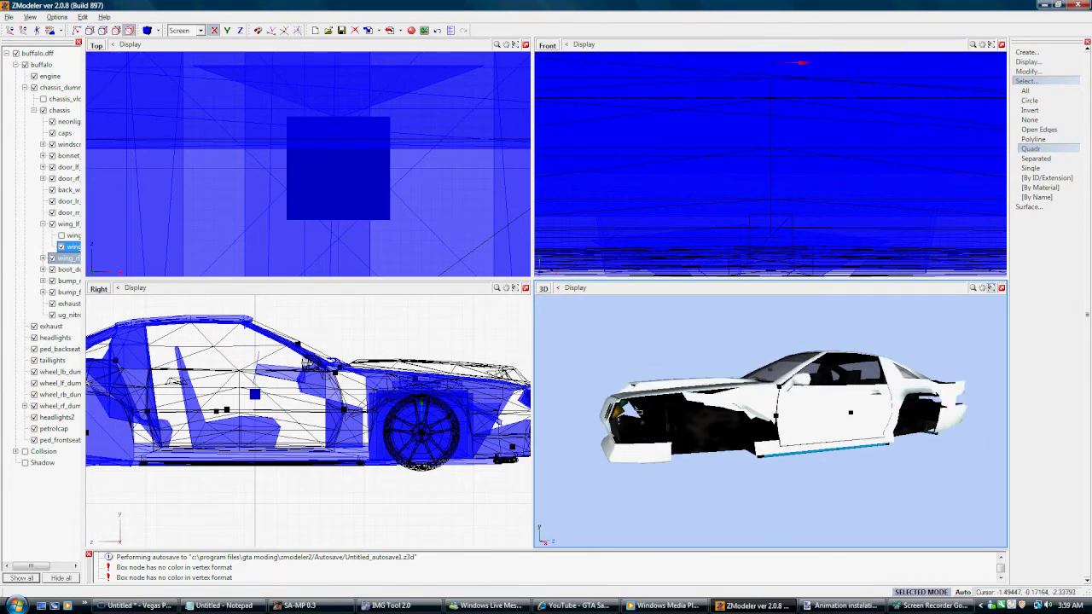
middle_drag(627, 409, 636, 409)
- Show the Collision model, hide the buffalo model, and examine the collision spheres and mesh in the 3D and Top views
click(41, 451)
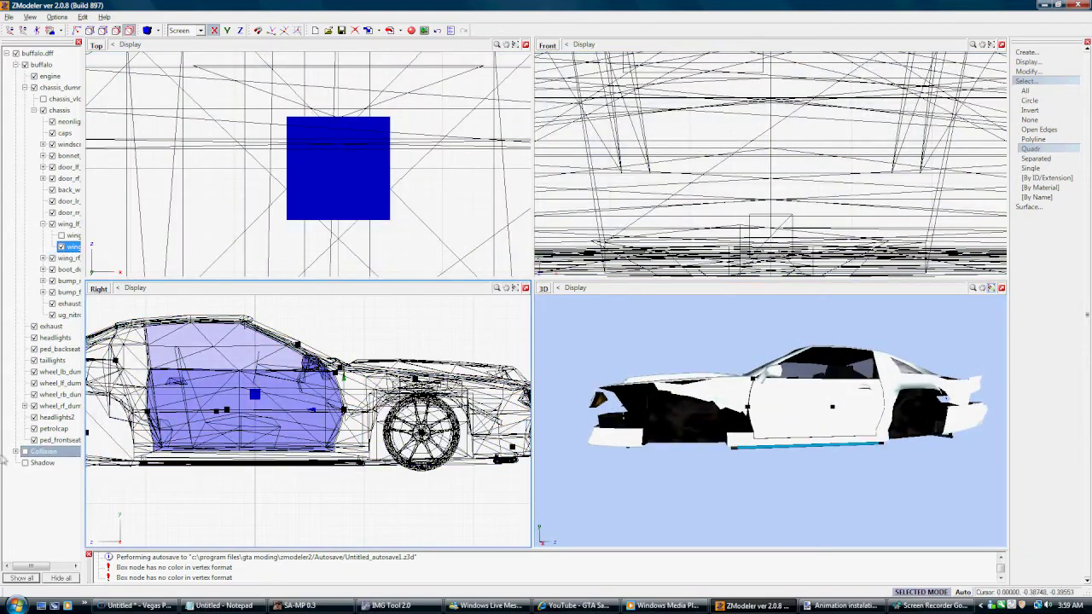
click(25, 451)
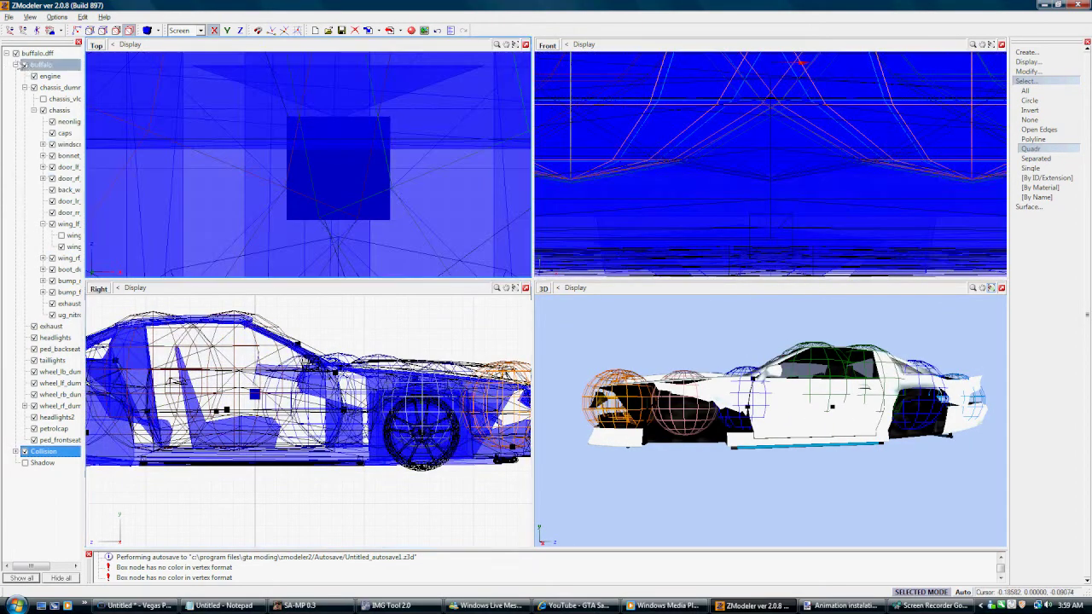
click(25, 65)
middle_drag(594, 339, 671, 452)
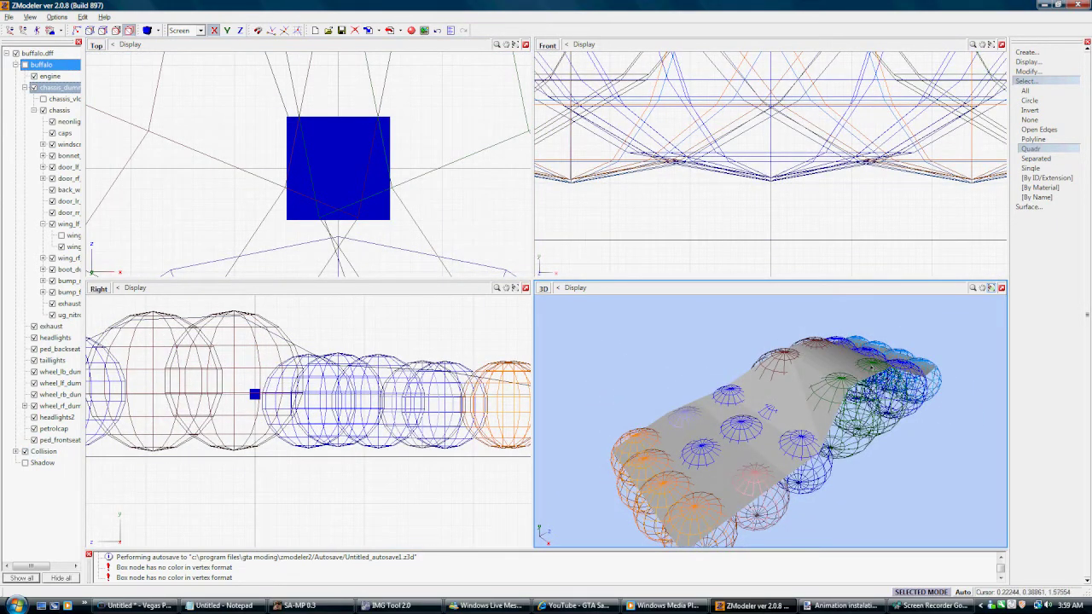
middle_drag(803, 407, 844, 415)
scroll(343, 397, down, 1)
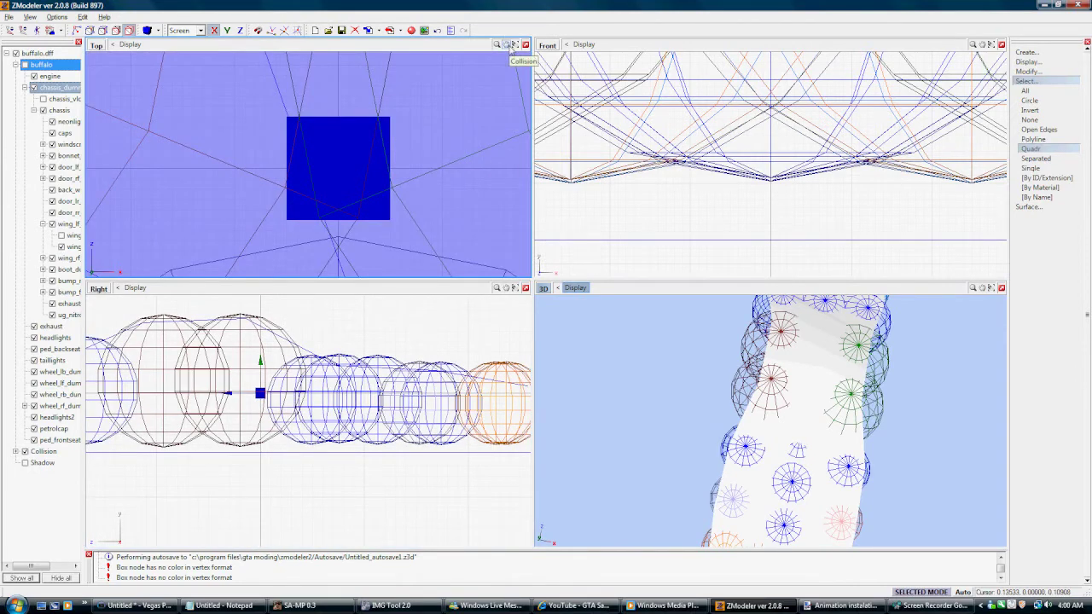
click(510, 47)
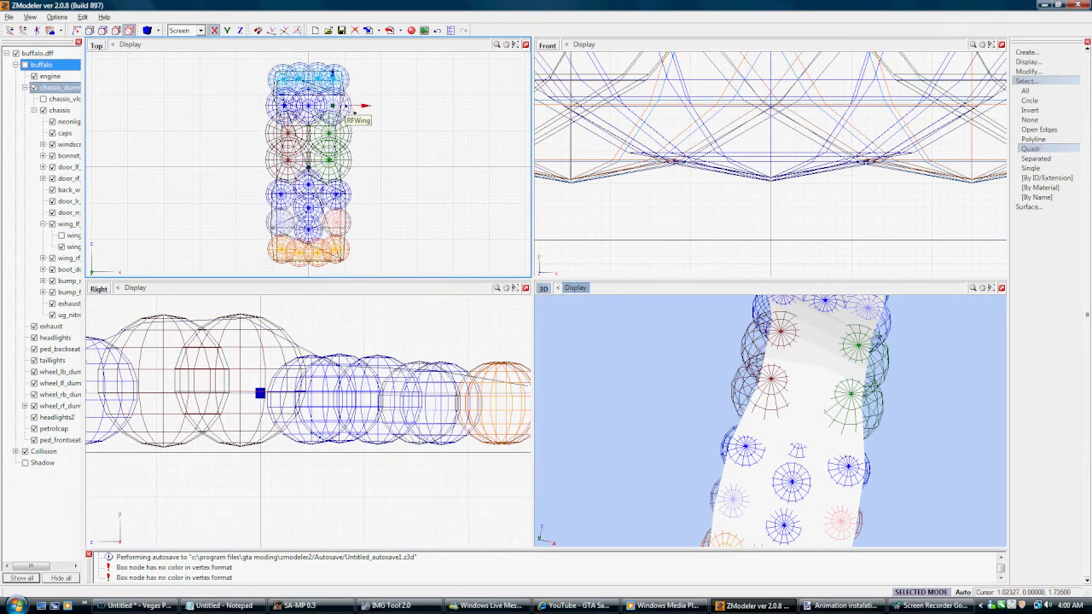